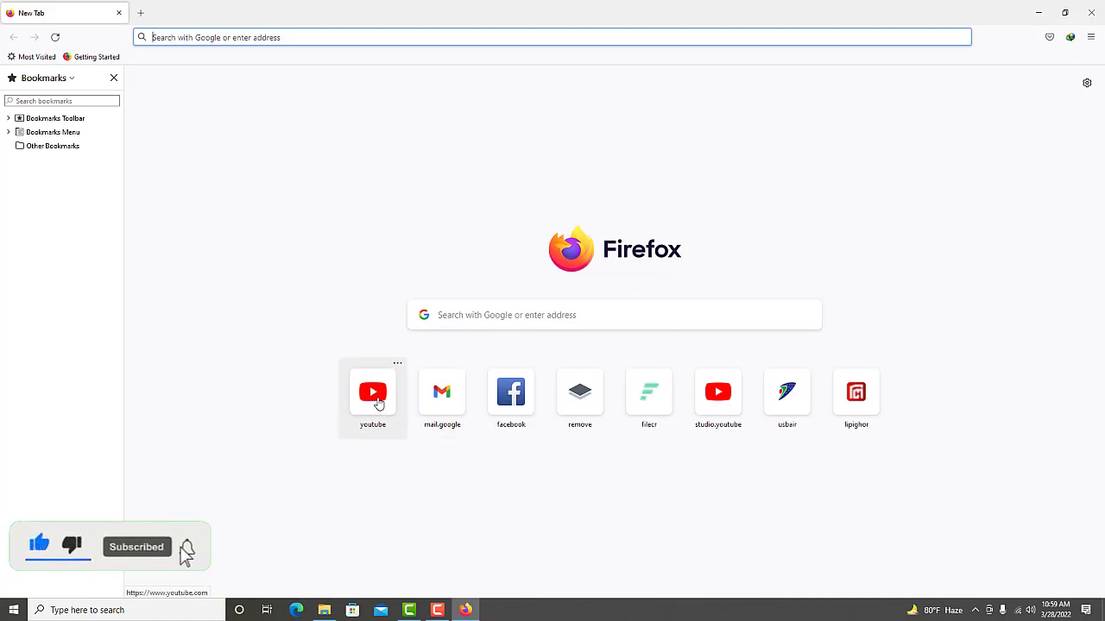
Open YouTube from its shortcut tile on Firefox's new tab page
left_click(377, 403)
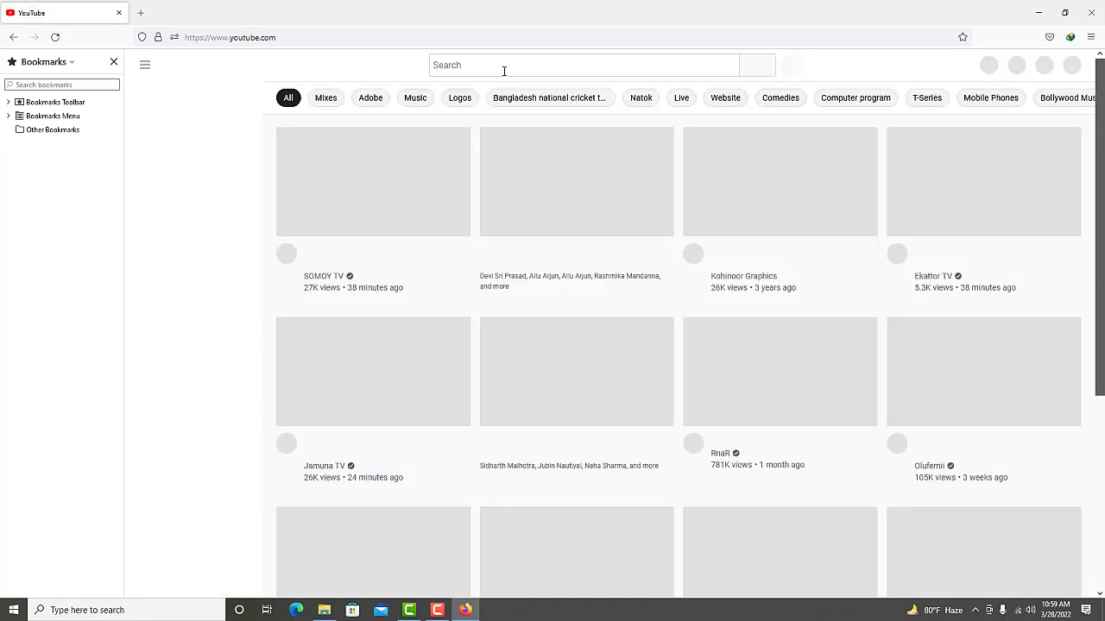
Search YouTube for 'subscribe green screen', scroll the results, and minimize Firefox
left_click(504, 69)
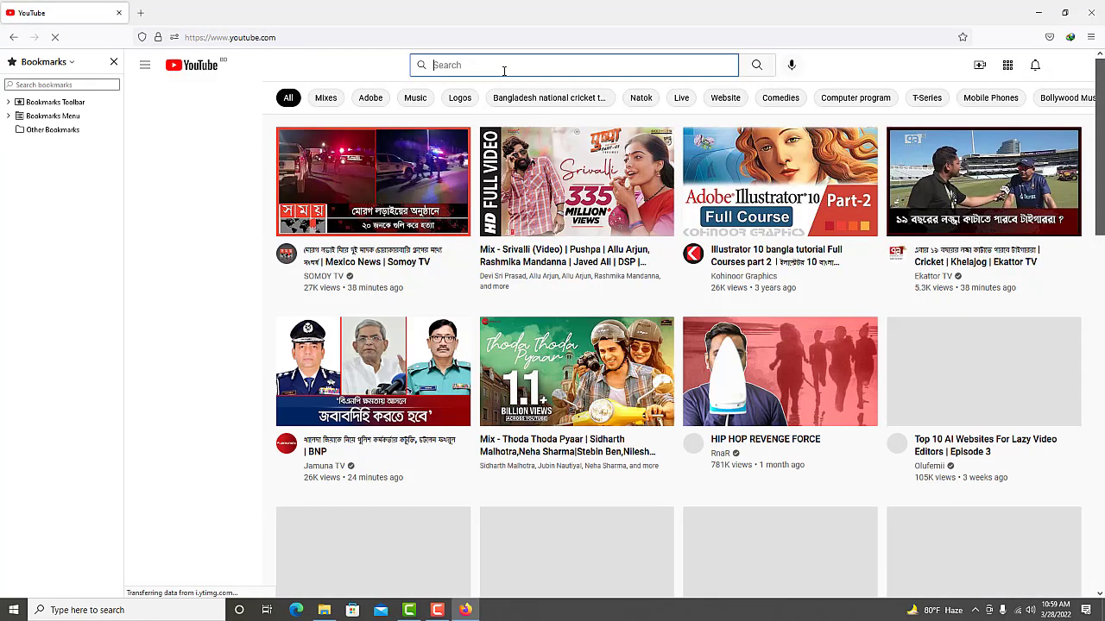
type("subs")
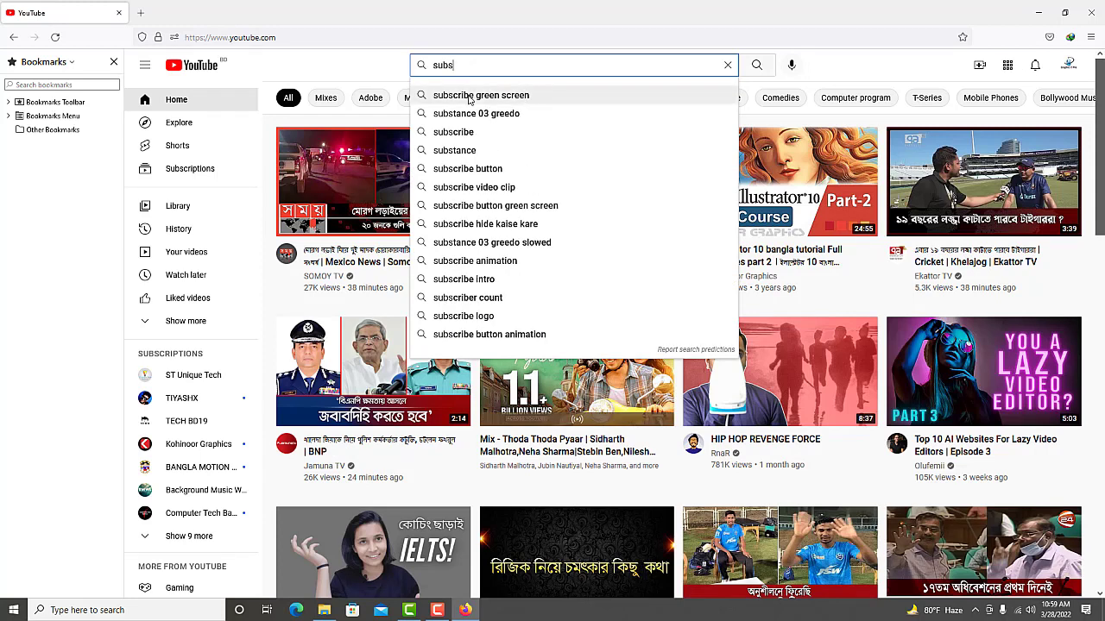
left_click(501, 97)
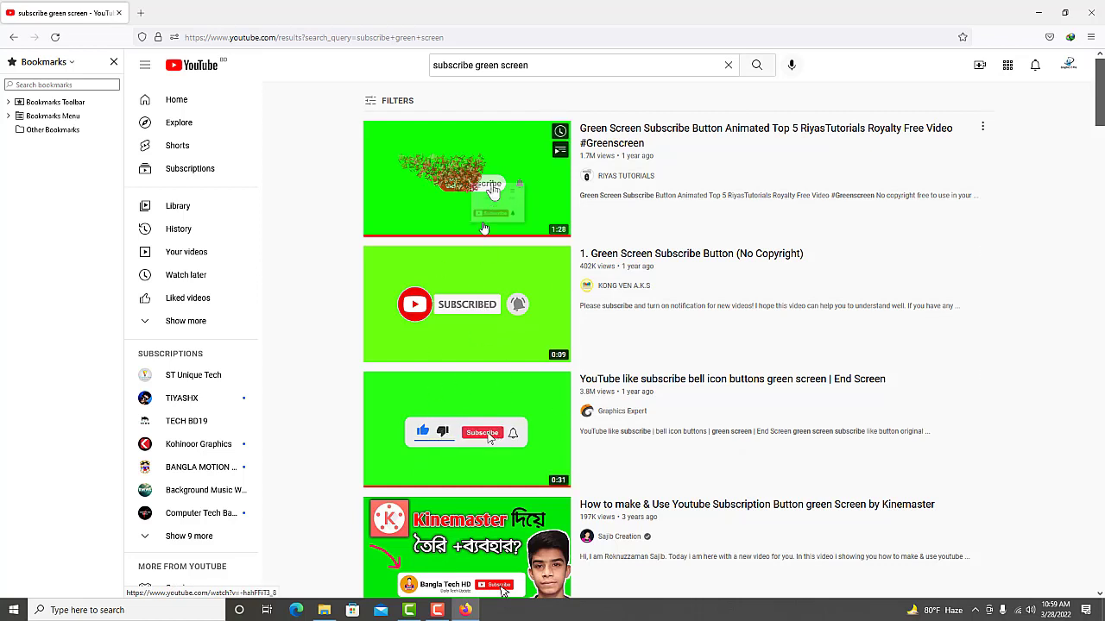
scroll(774, 278, "down", 1)
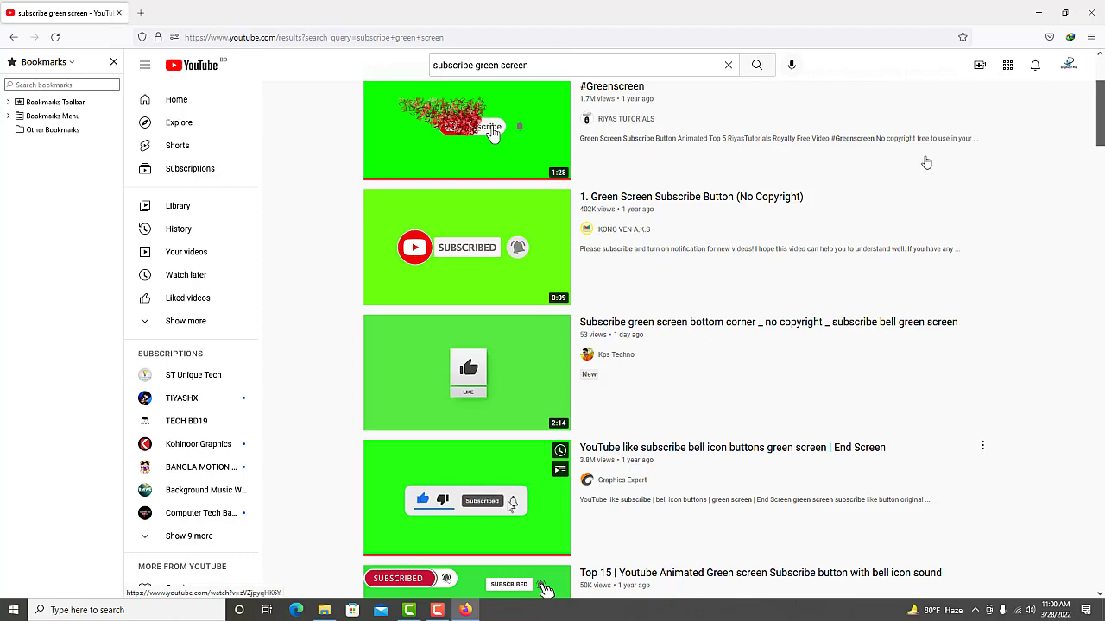
left_click(1028, 19)
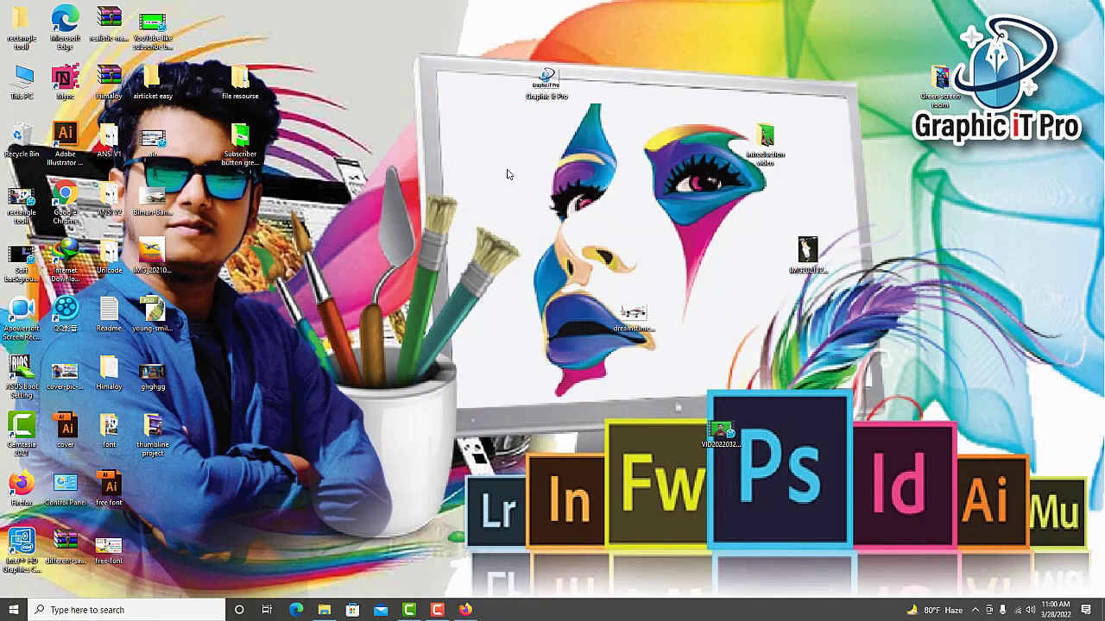
Look through the Subscriber button green screen folder's two clips, then start Camtasia from the desktop
double_click(255, 150)
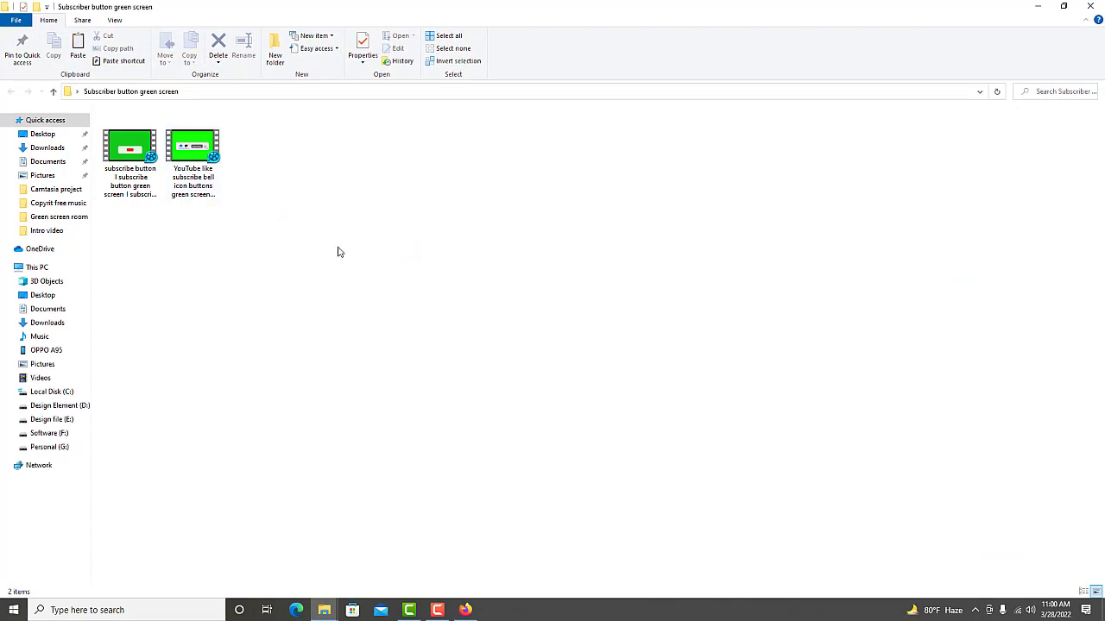
left_click(1090, 6)
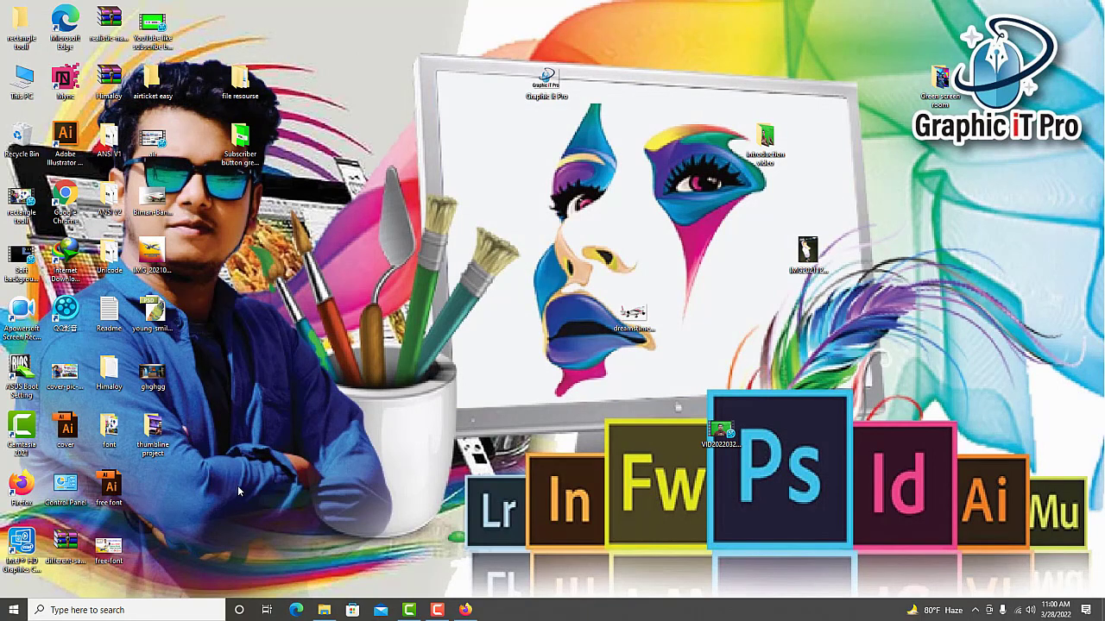
double_click(23, 437)
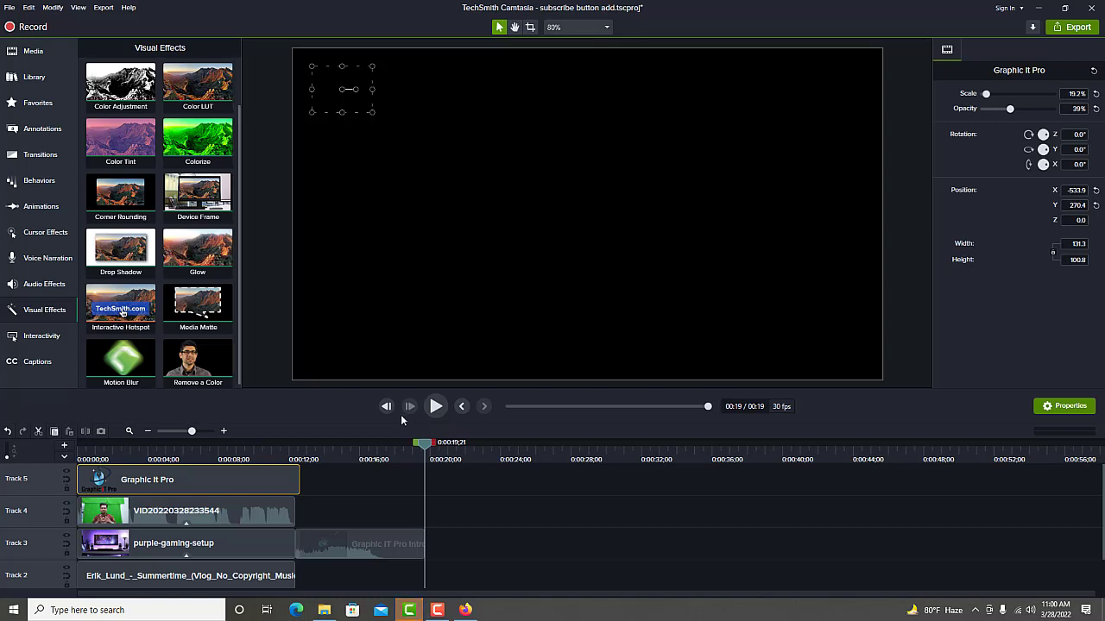
Cancel the New Project prompt to stay in the current project, rewind the timeline, and show the Media Bin
left_click(10, 8)
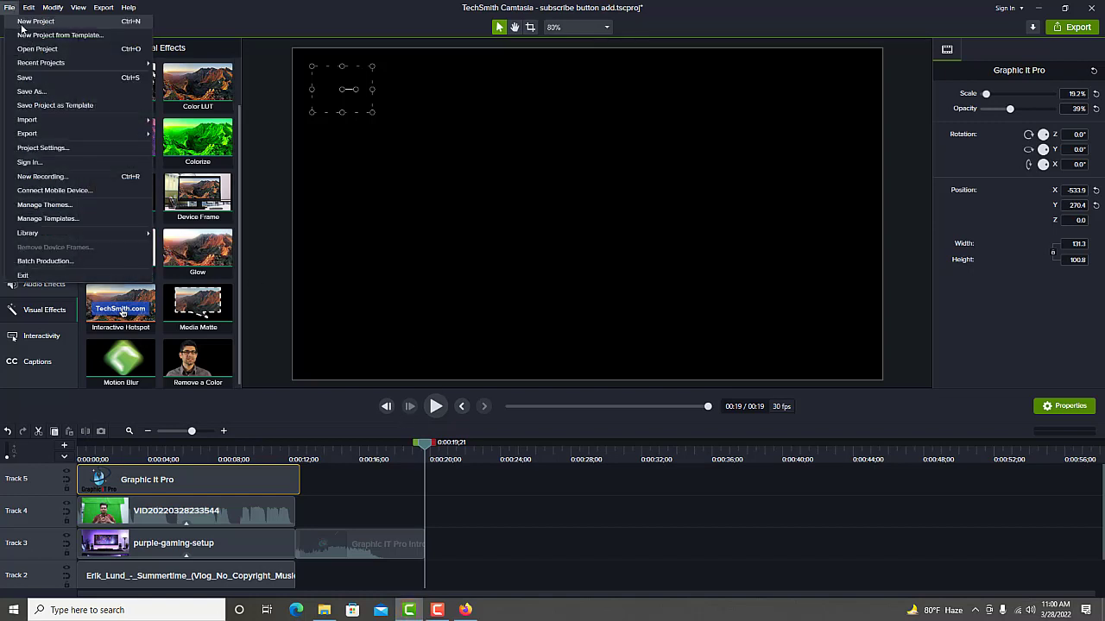
left_click(22, 24)
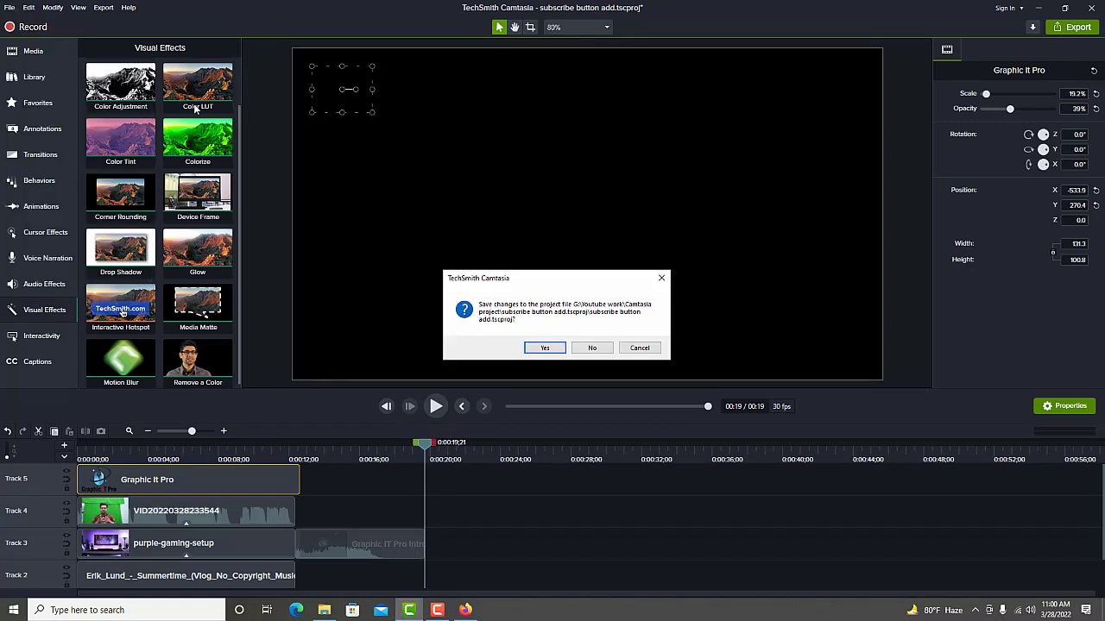
left_click(640, 349)
left_click_drag(428, 451, 76, 474)
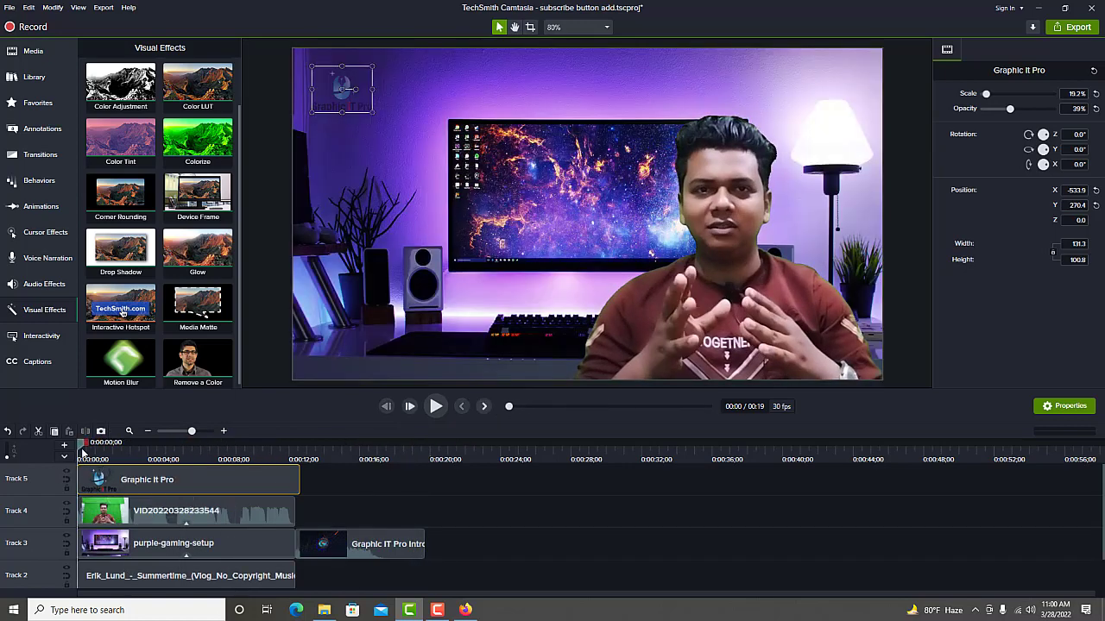
mouse_move(82, 449)
left_mouse_down()
mouse_move(211, 449)
mouse_move(82, 459)
left_mouse_up()
left_click(33, 52)
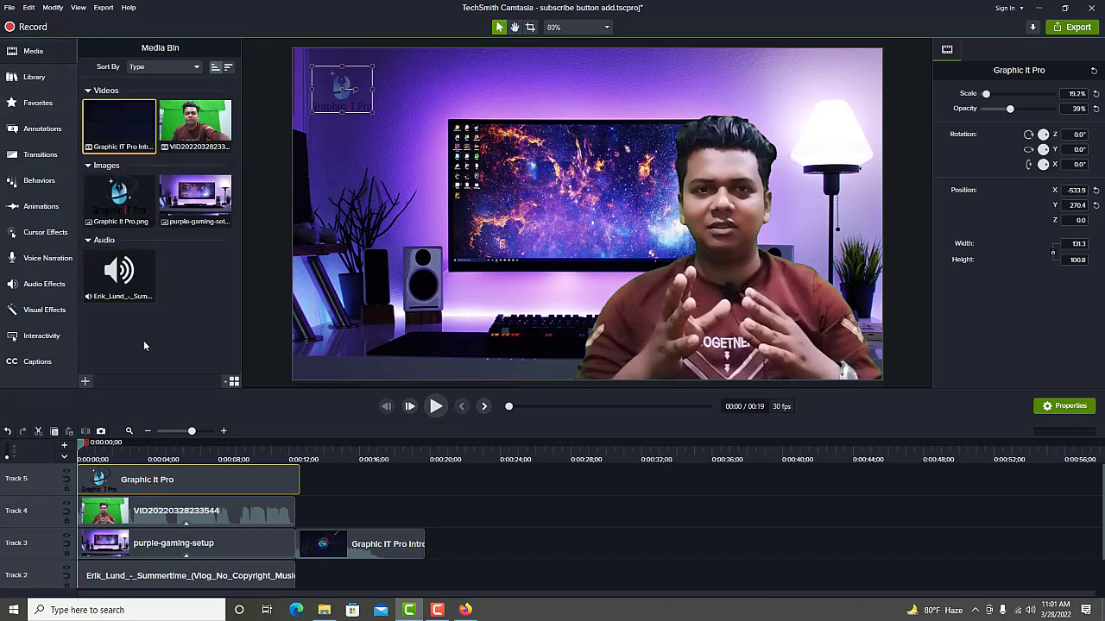
Import the subscribe bell green-screen video from Desktop > Subscriber button green screen via Import Media
left_click(85, 381)
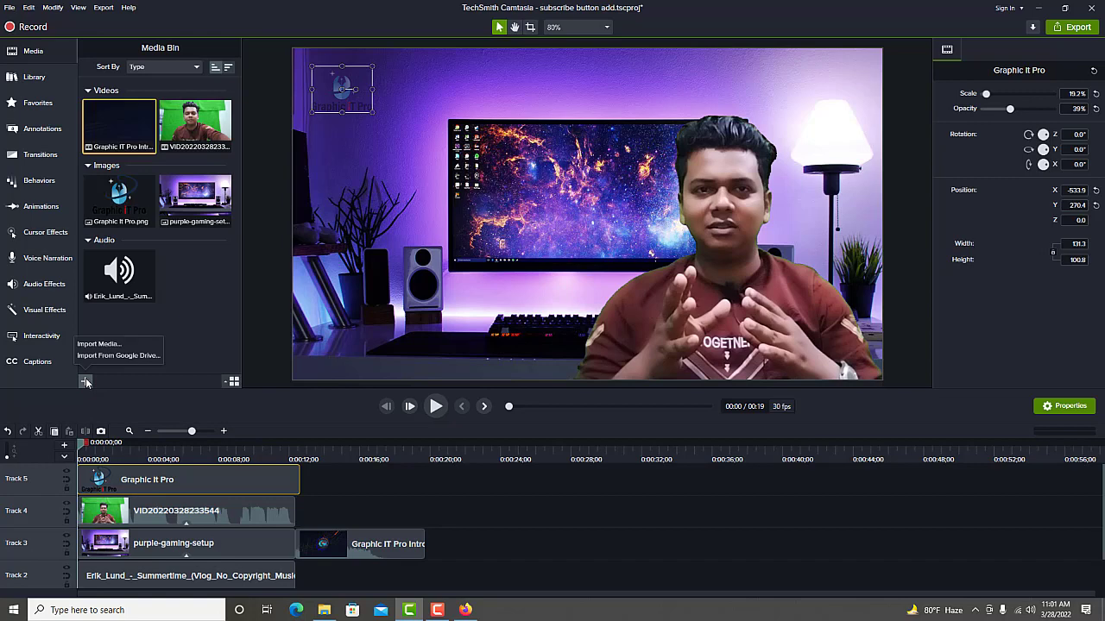
left_click(120, 345)
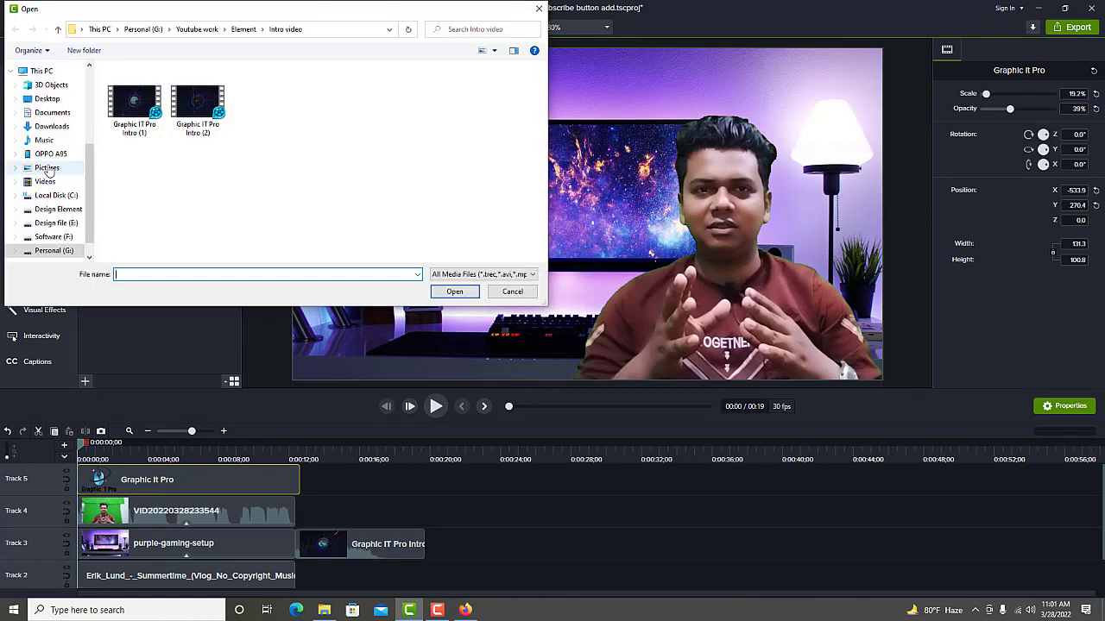
left_click(48, 99)
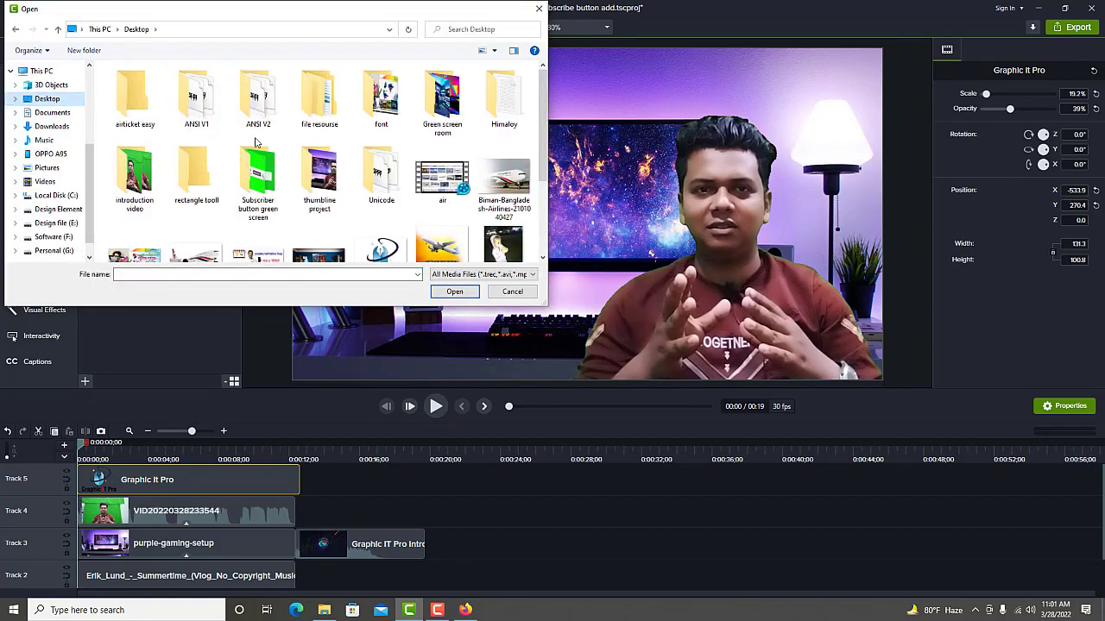
double_click(272, 188)
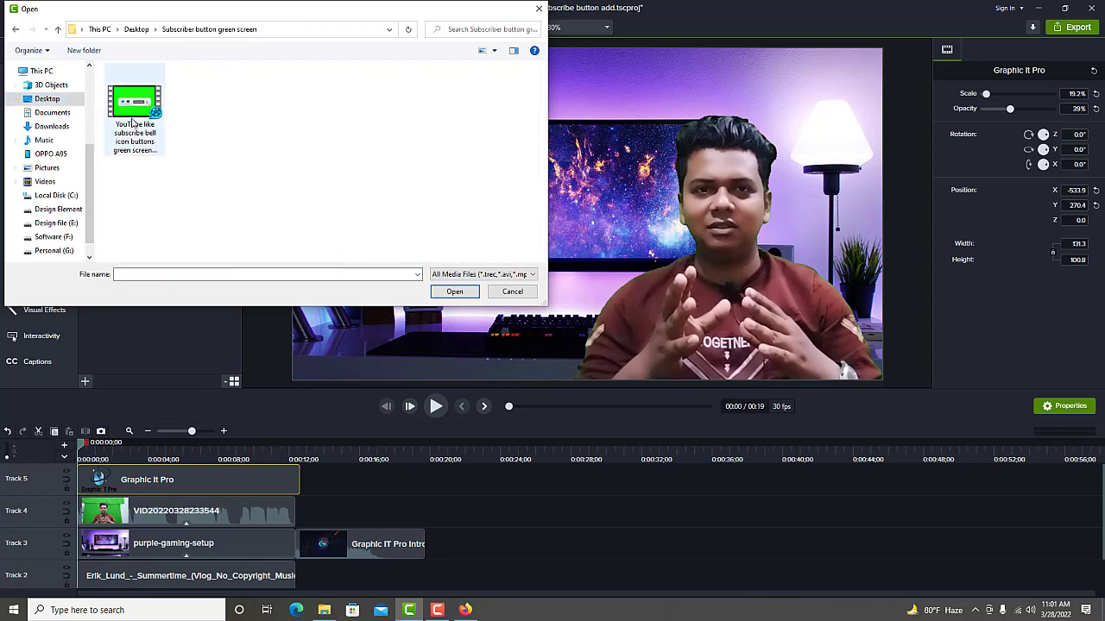
left_click(15, 29)
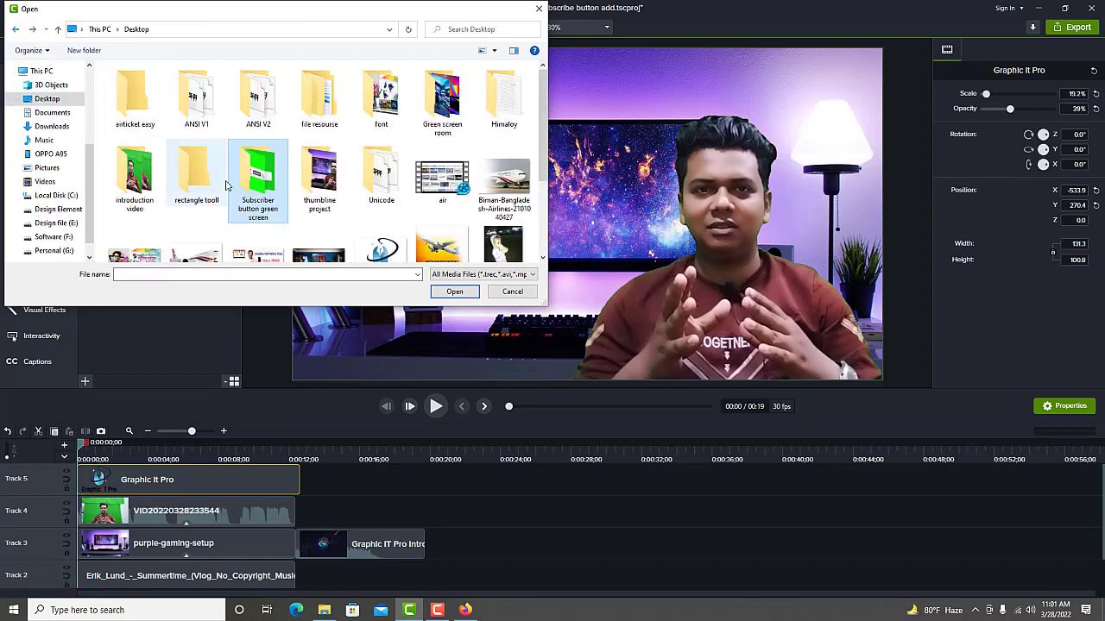
double_click(277, 186)
left_click(138, 107)
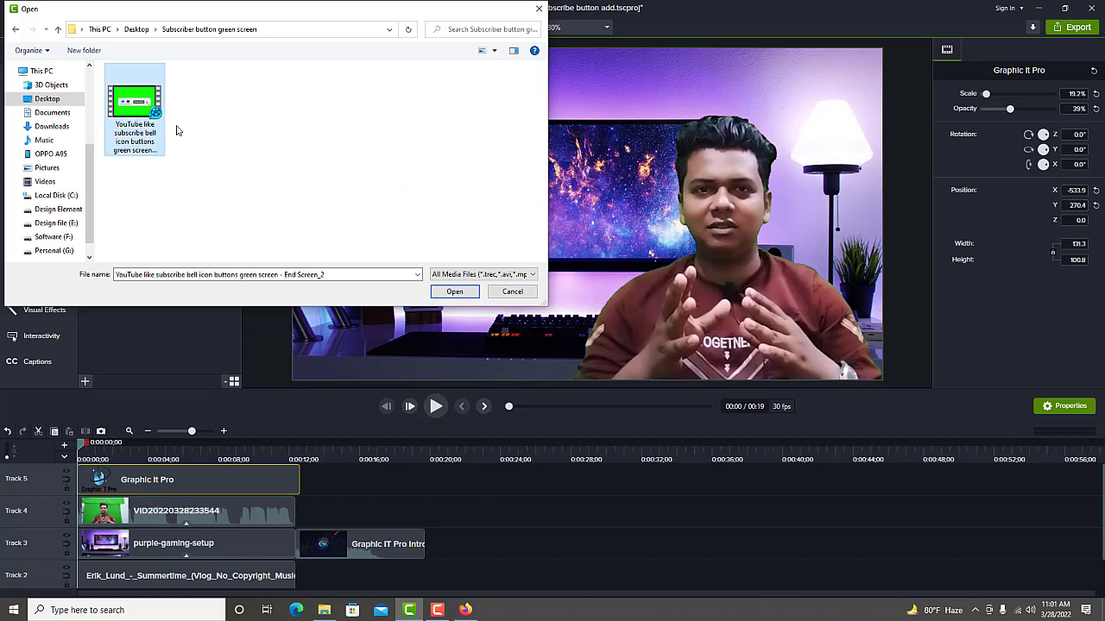
left_click(454, 291)
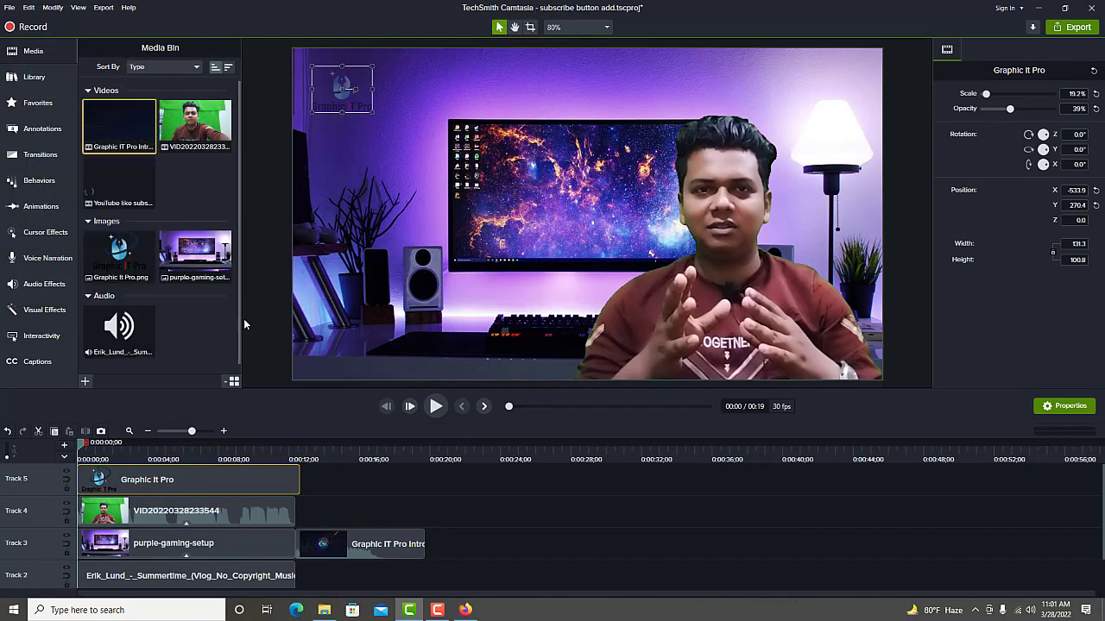
left_click(147, 192)
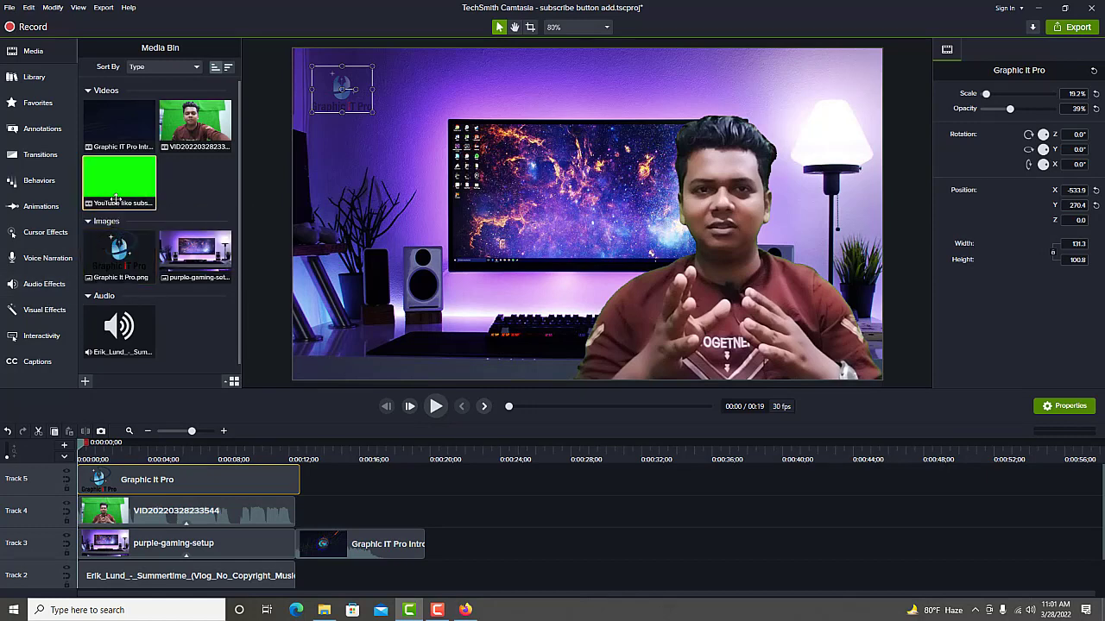
Drop the green-screen clip onto a new Track 6 and apply the Remove a Color effect
mouse_move(119, 183)
left_mouse_down()
mouse_move(291, 377)
mouse_move(298, 570)
mouse_move(315, 484)
left_mouse_up()
right_click(539, 211)
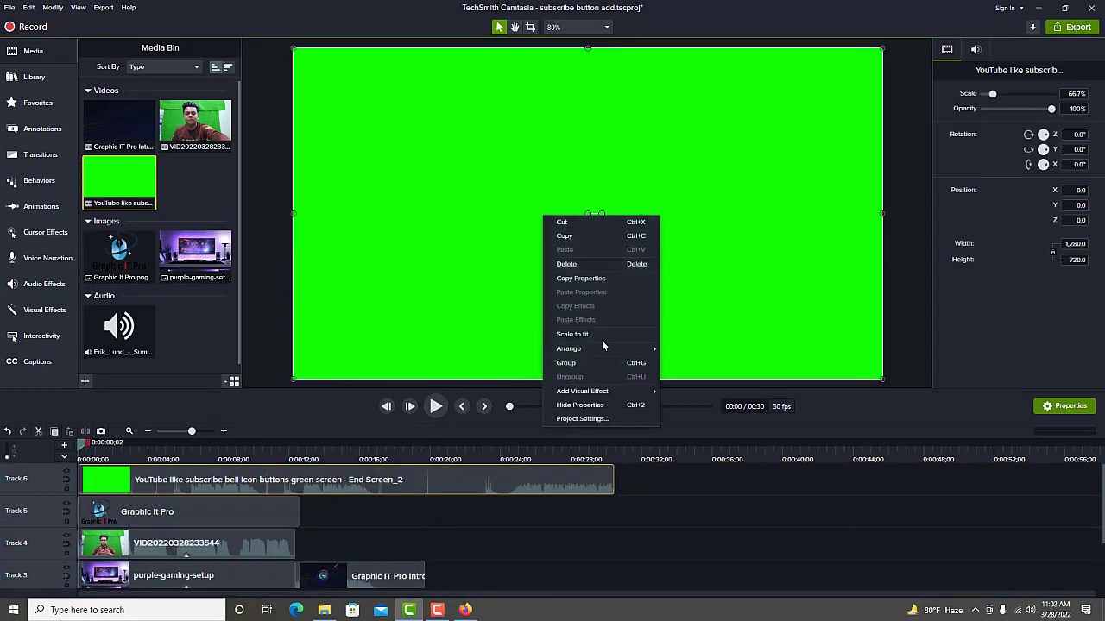
mouse_move(622, 397)
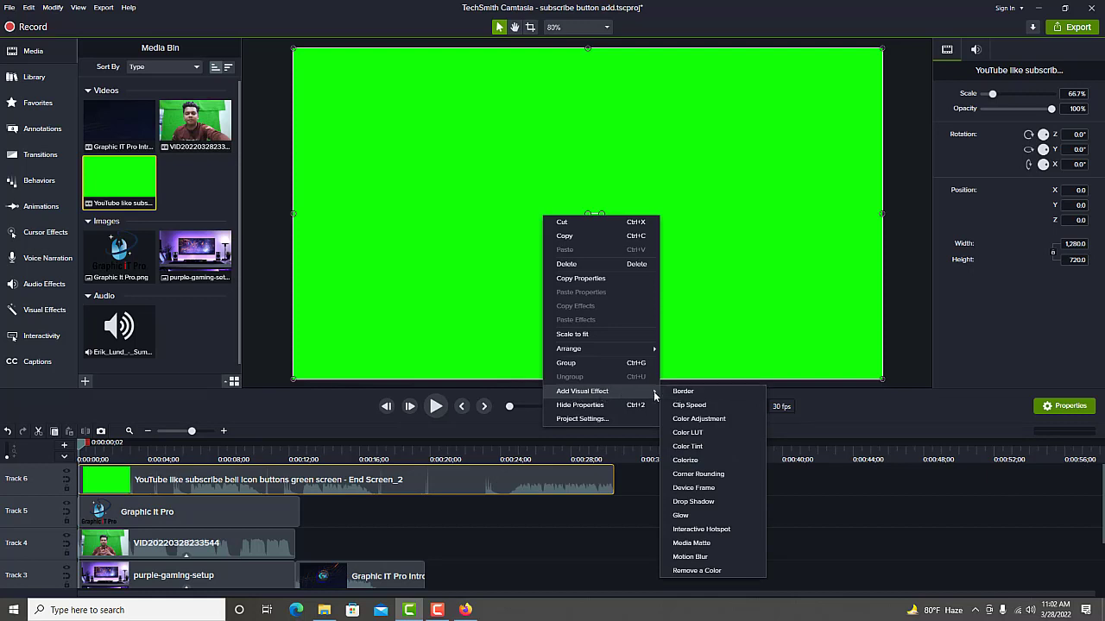
left_click(696, 571)
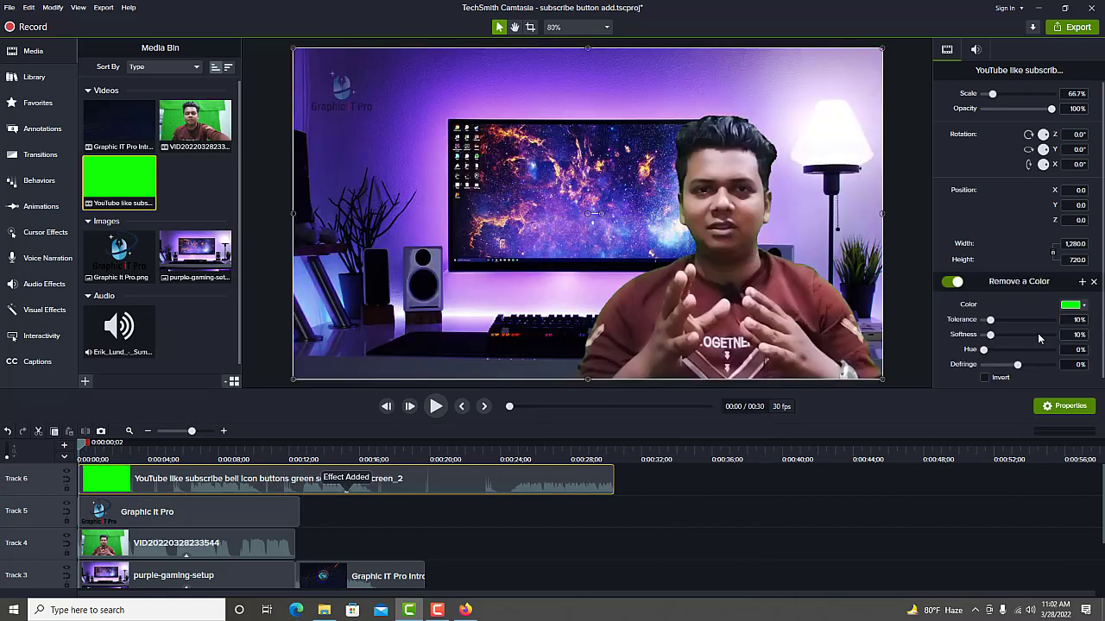
Pick a slightly different green as the Remove a Color target
left_click(1077, 308)
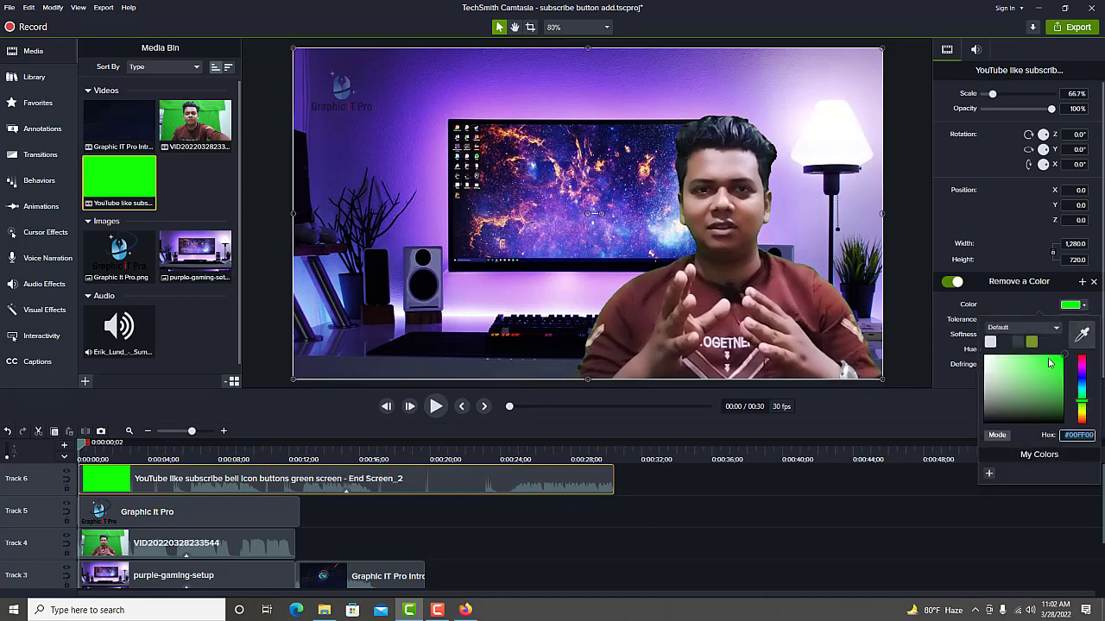
left_click(1059, 358)
left_click(1081, 344)
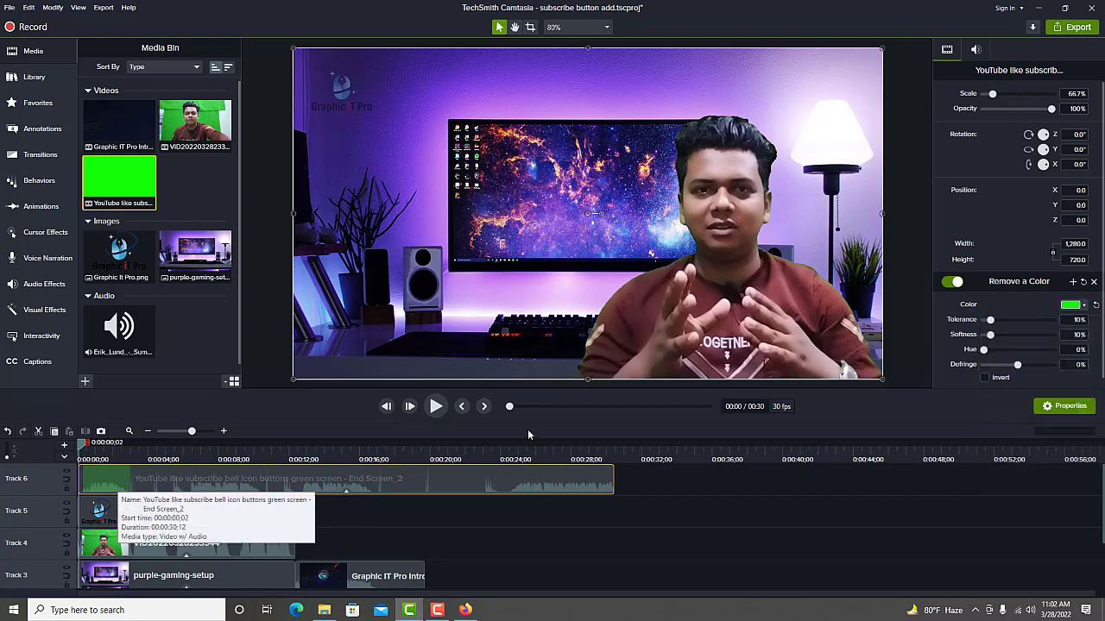
Play the preview, pause at 00:06 with the Subscribed button visible, and reselect the overlay
left_click(437, 407)
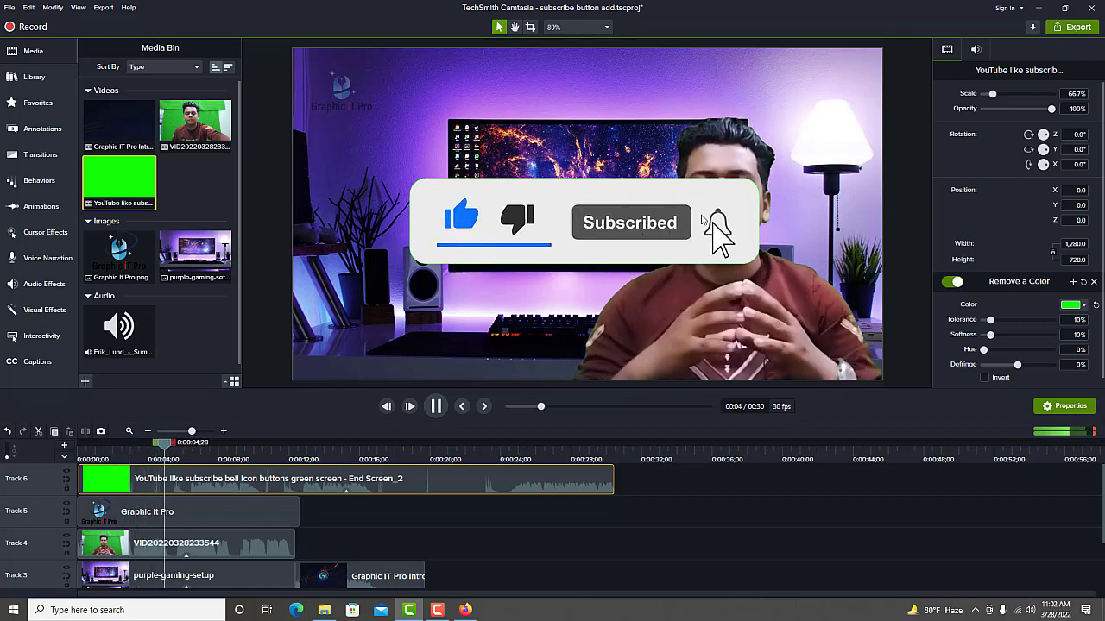
left_click(551, 219)
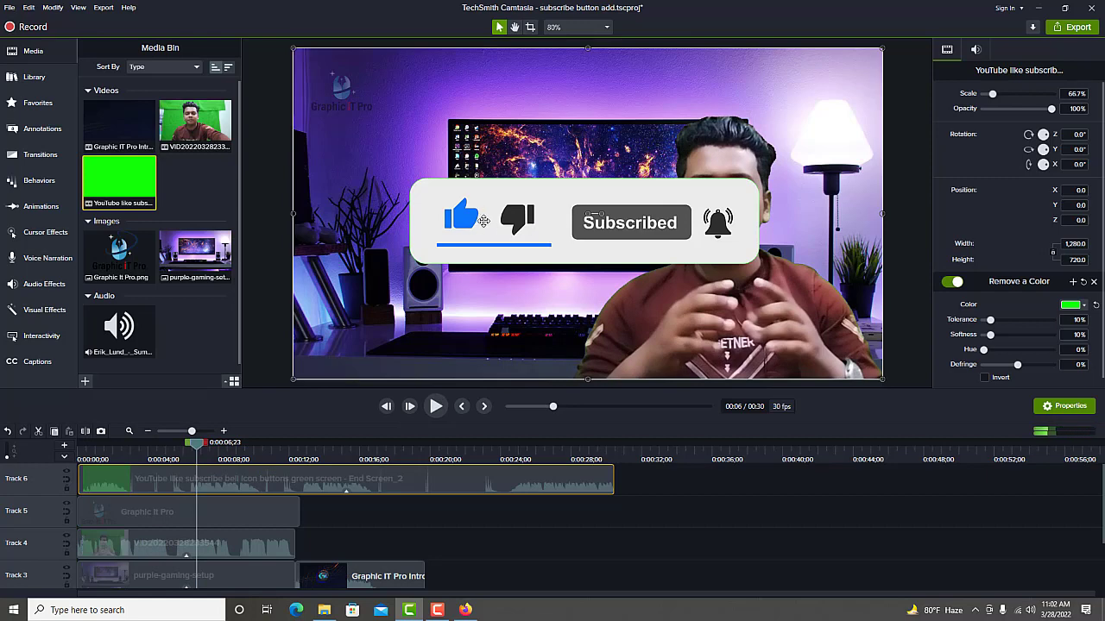
left_click(662, 495)
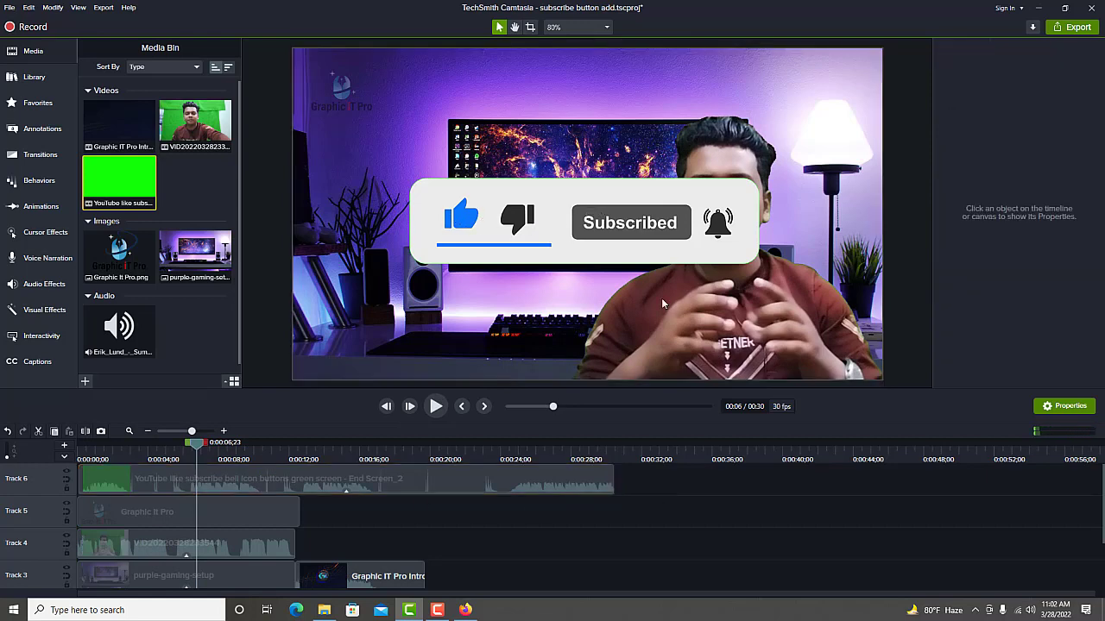
left_click(639, 226)
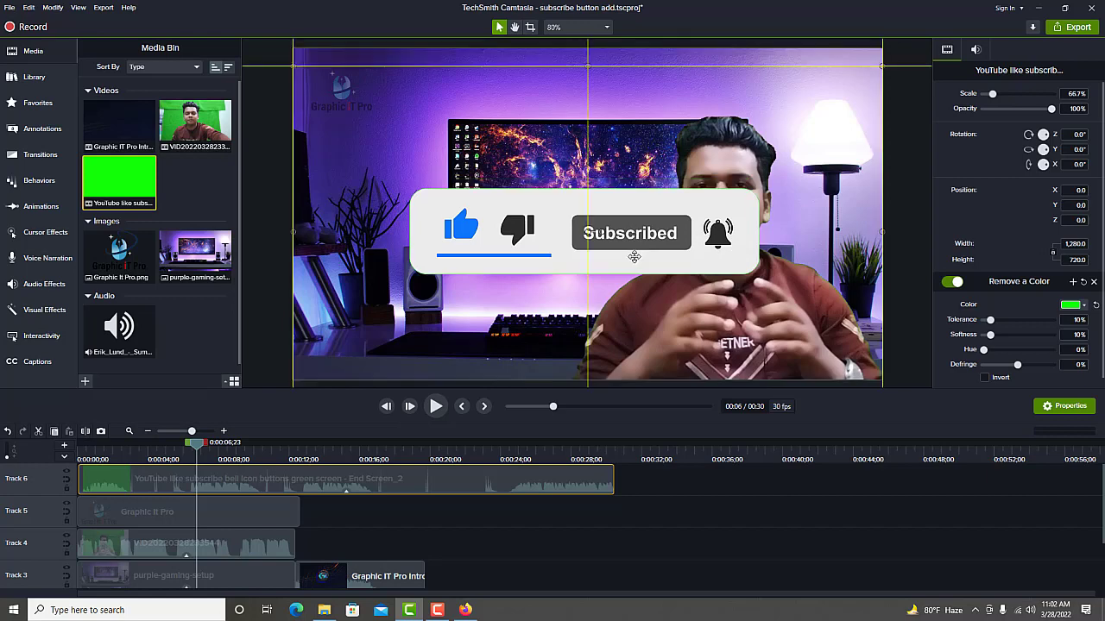
Scale the subscribe overlay to 24.9% and move it to X -486.9, Y -290.0, bottom-left
left_click_drag(631, 223, 625, 265)
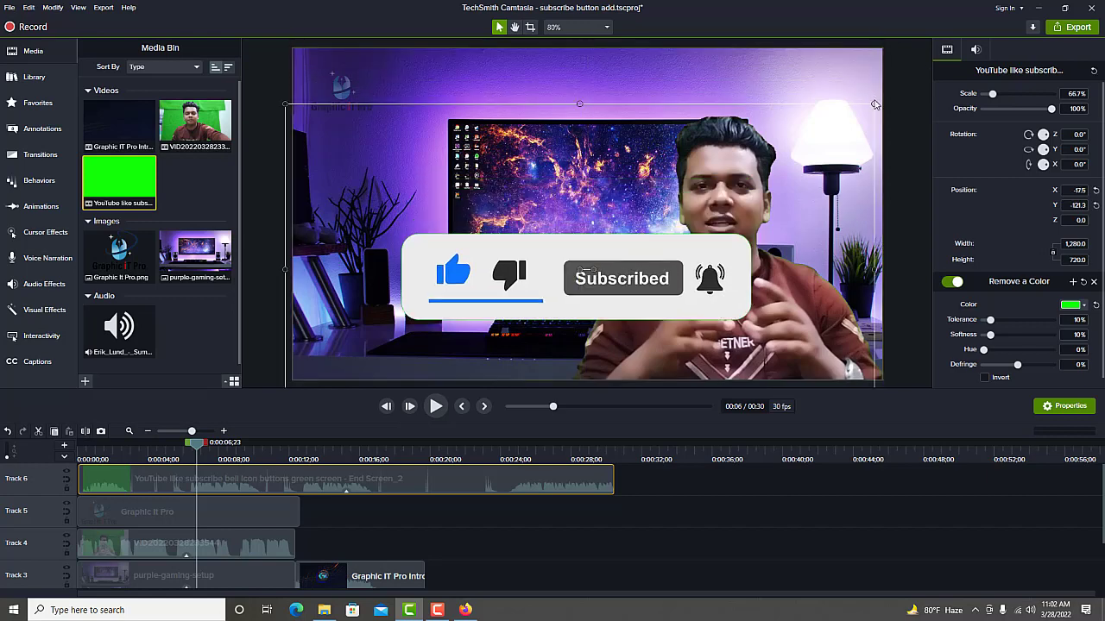
left_click_drag(874, 103, 716, 201)
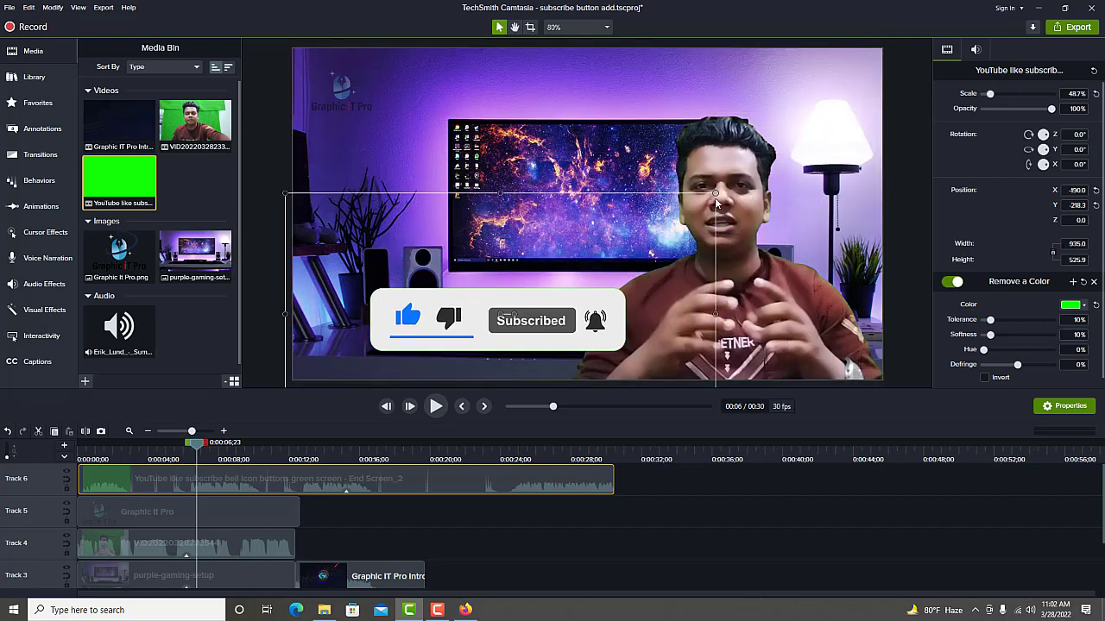
key("ctrl+z")
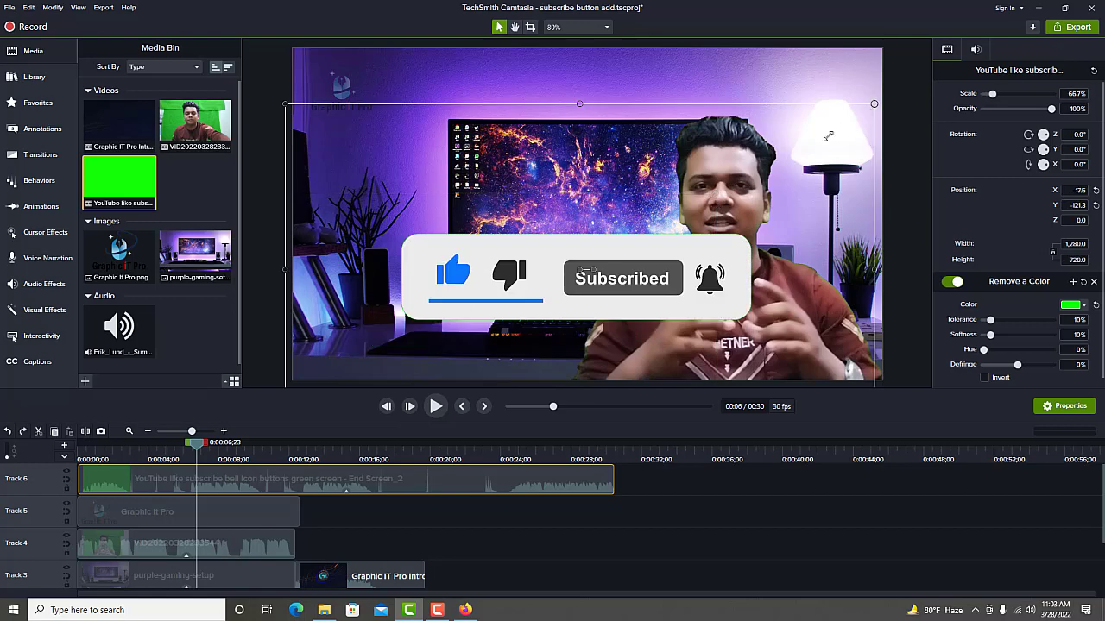
left_click_drag(826, 135, 512, 281)
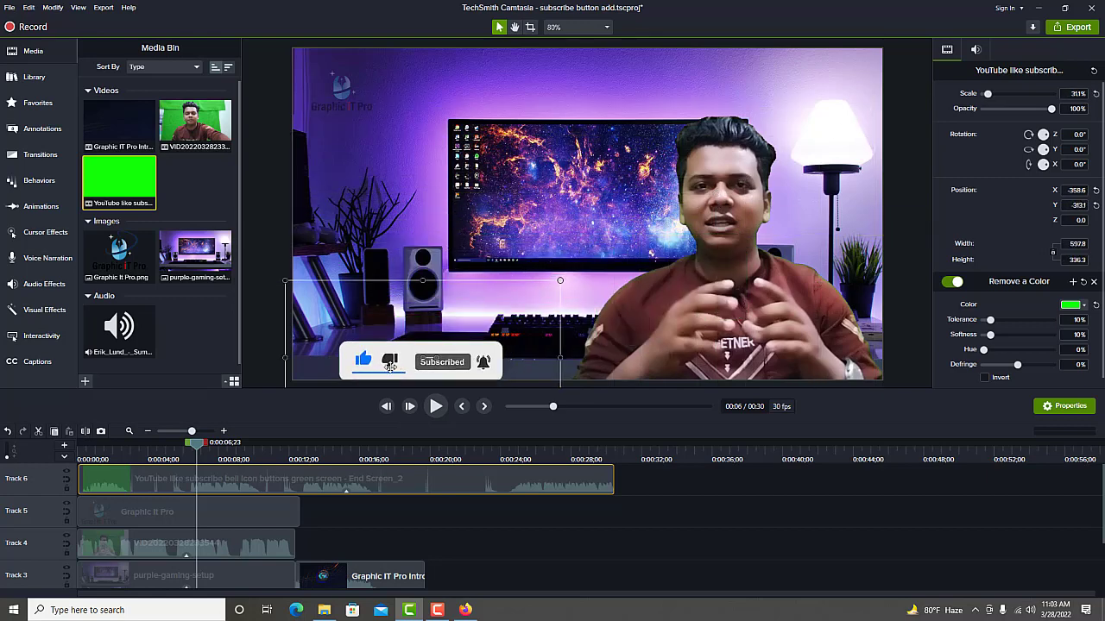
left_click_drag(390, 366, 432, 311)
mouse_move(587, 315)
left_mouse_down()
mouse_move(433, 314)
mouse_move(533, 313)
left_mouse_up()
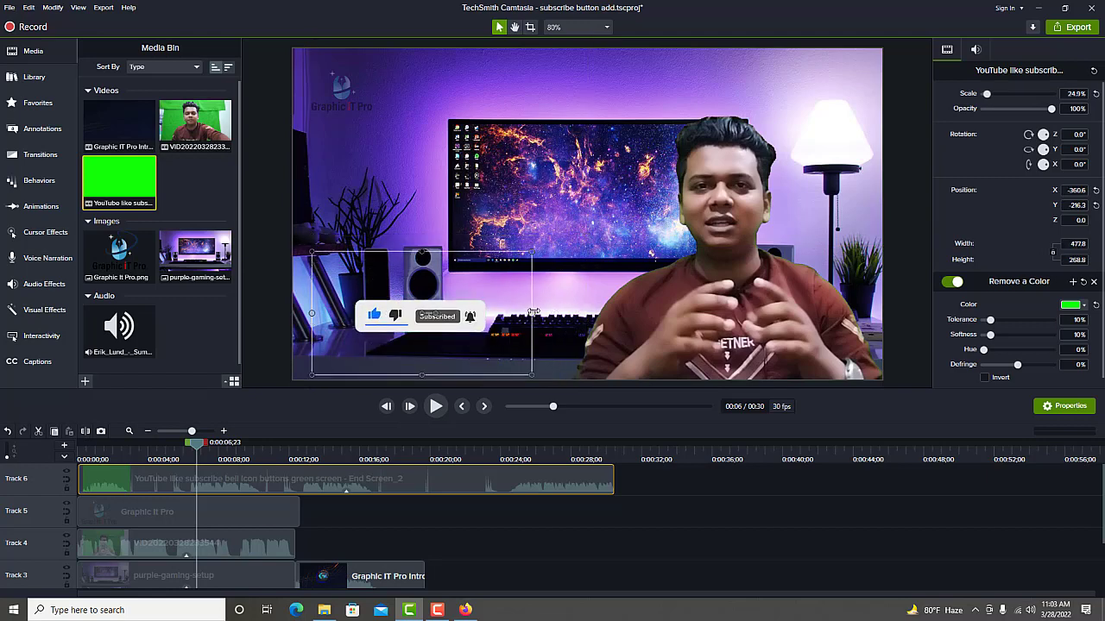
mouse_move(428, 324)
left_mouse_down()
mouse_move(373, 369)
mouse_move(376, 354)
left_mouse_up()
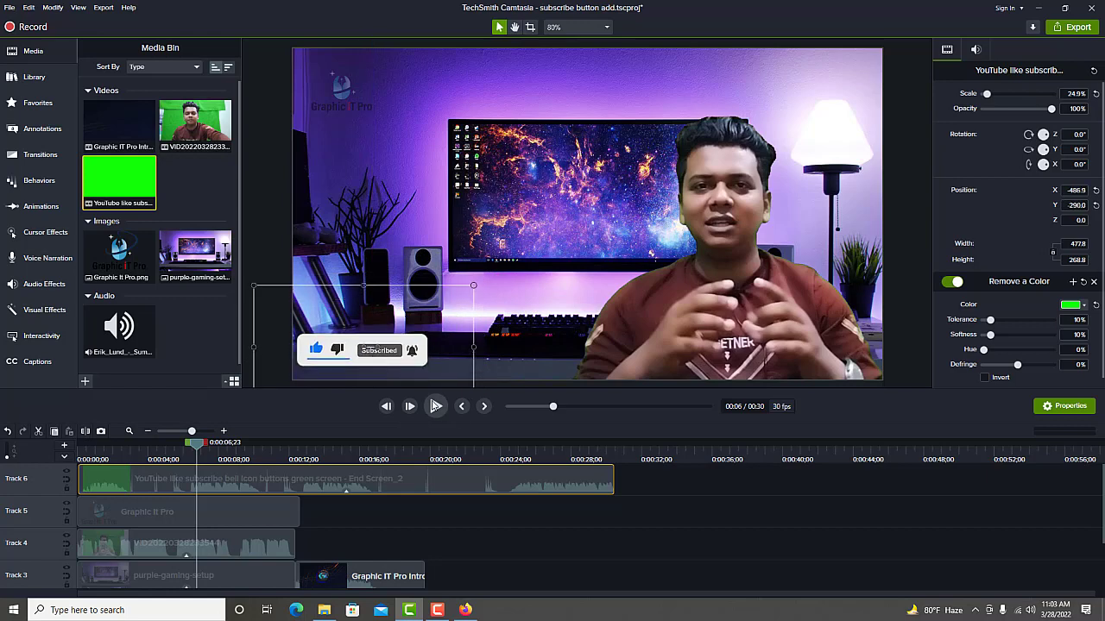
left_click(86, 443)
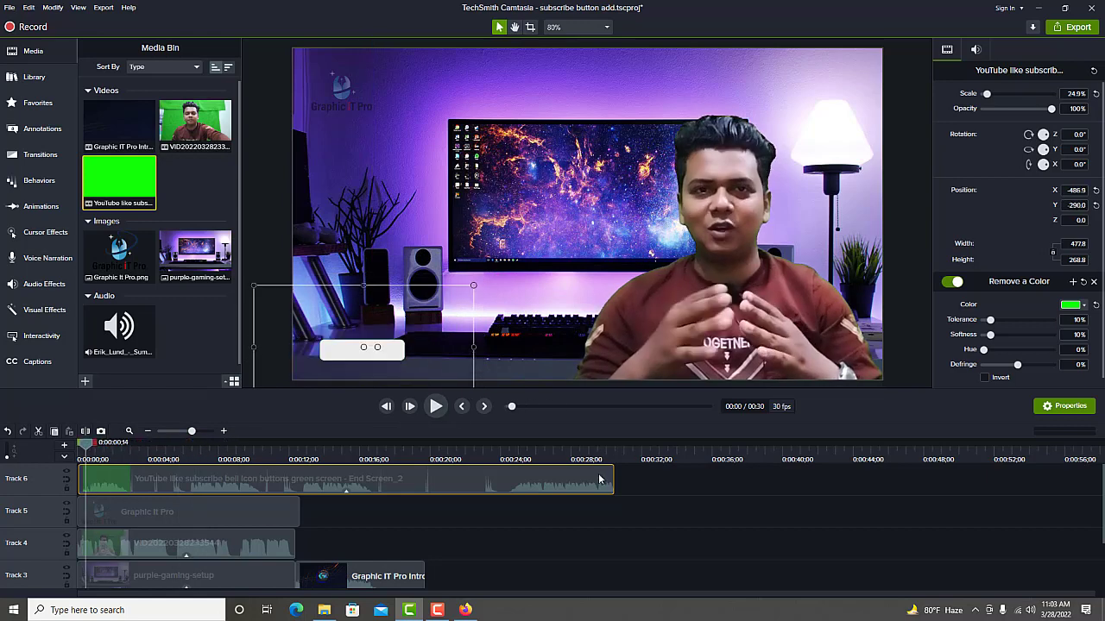
Trim the Track 6 overlay clip's end back to about 0:12
left_click_drag(613, 477, 298, 477)
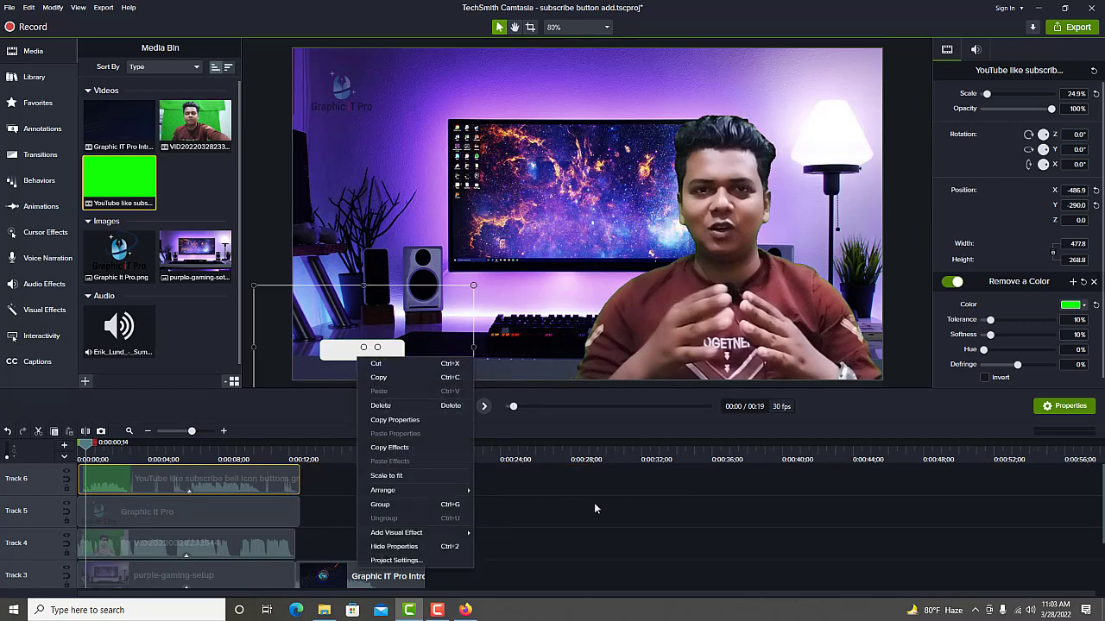
key("Escape")
left_click(226, 476)
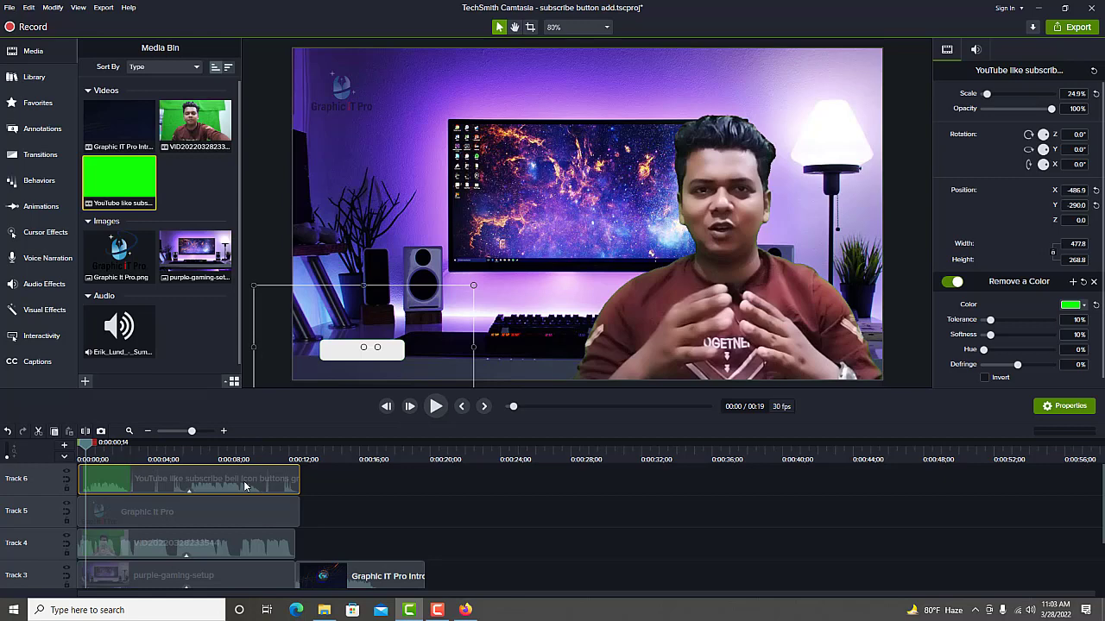
Apply Silence Audio to the Track 6 overlay clip and return the playhead to 0:00
right_click(244, 488)
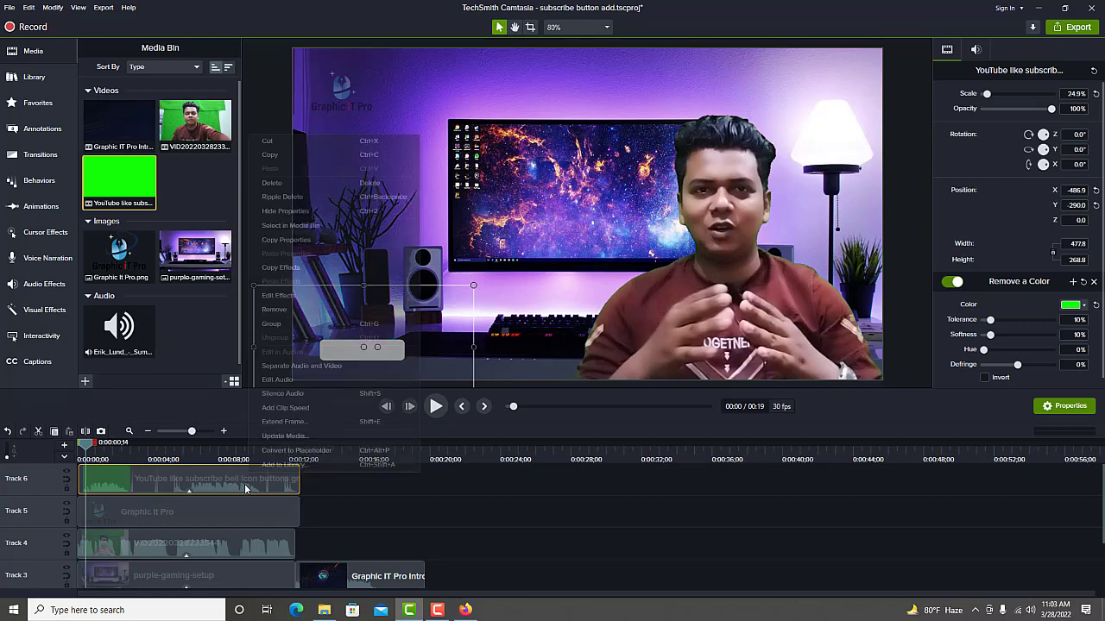
left_click(302, 394)
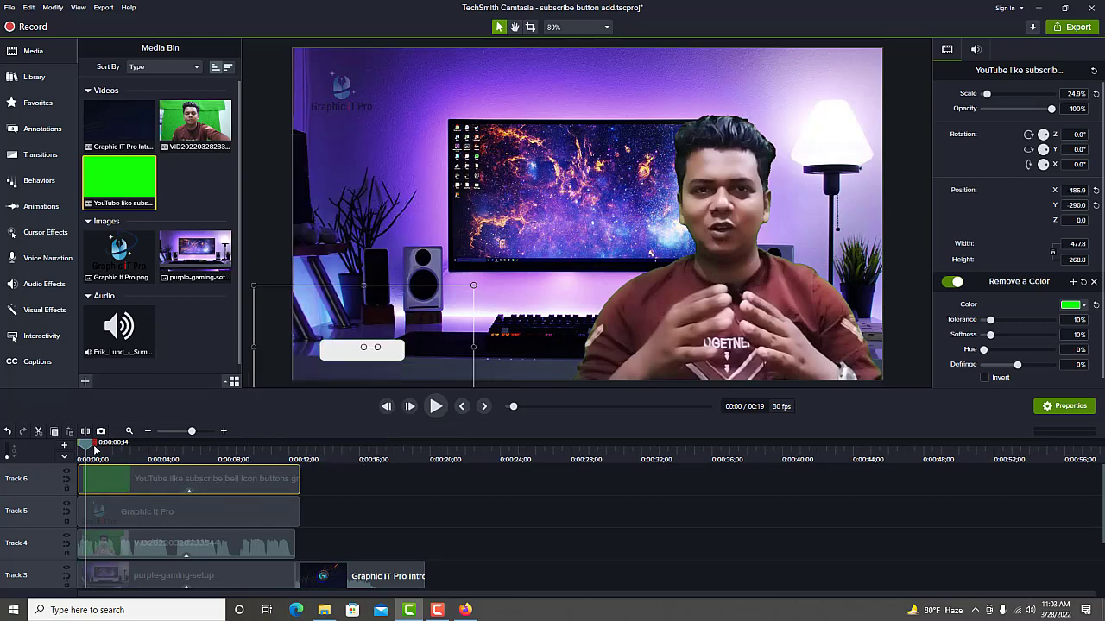
left_click_drag(95, 449, 85, 446)
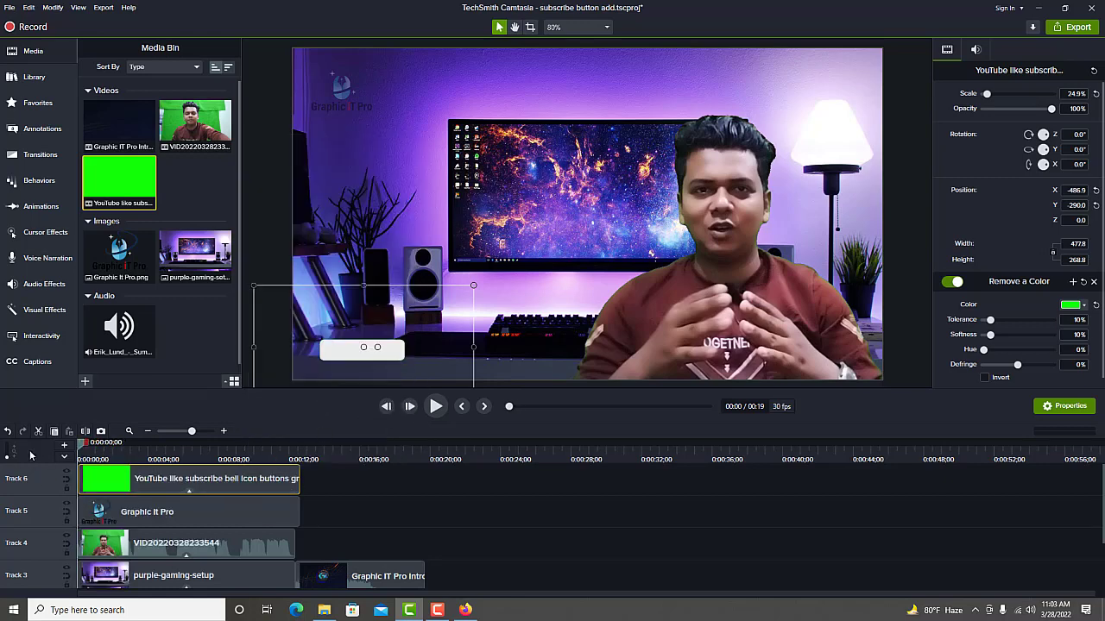
right_click(247, 482)
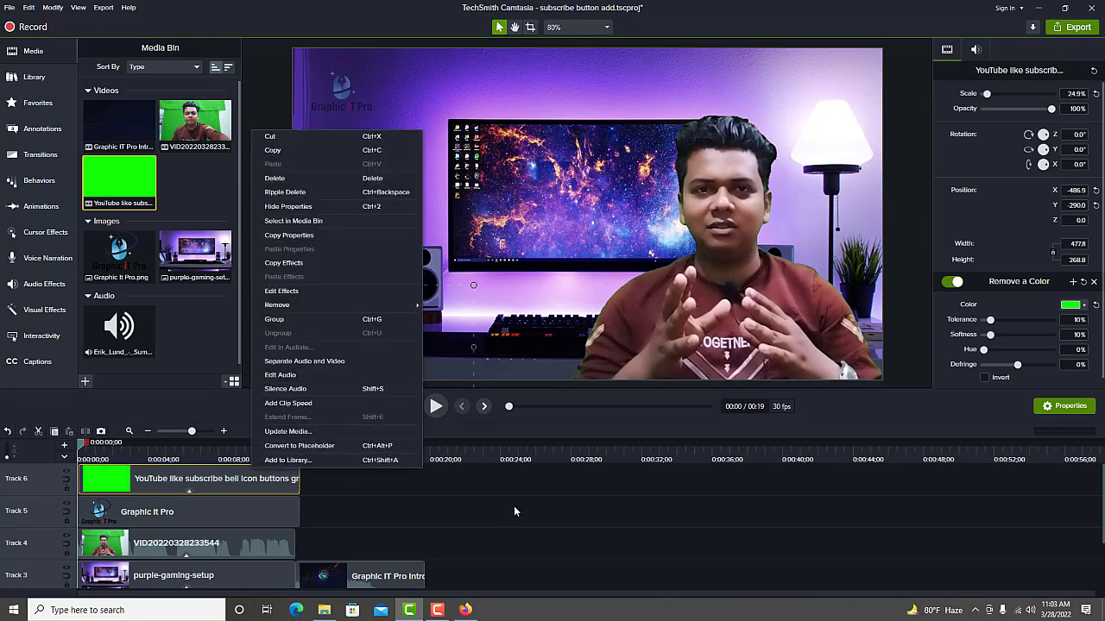
Select the Track 6 subscribe overlay clip and play the preview, pausing at 00:13
left_click(471, 490)
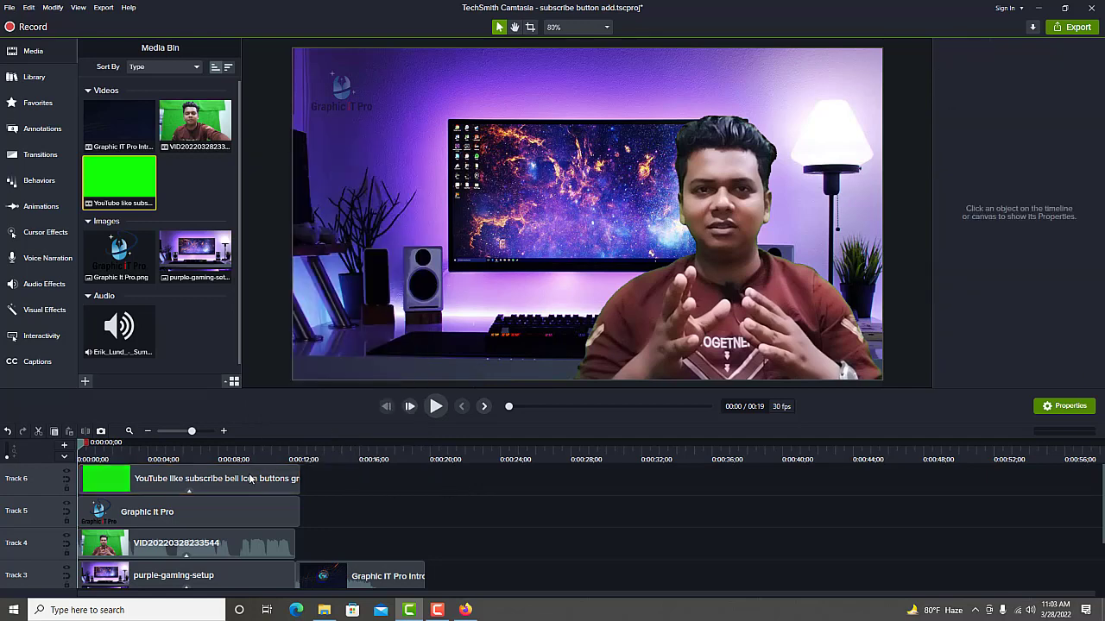
left_click(178, 482)
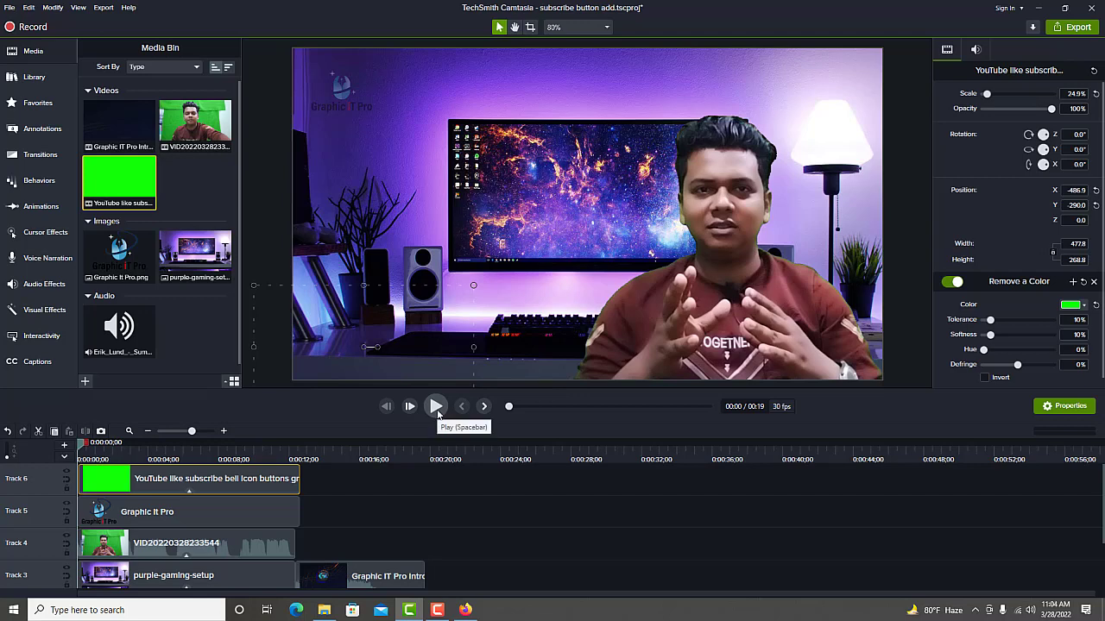
left_click(438, 413)
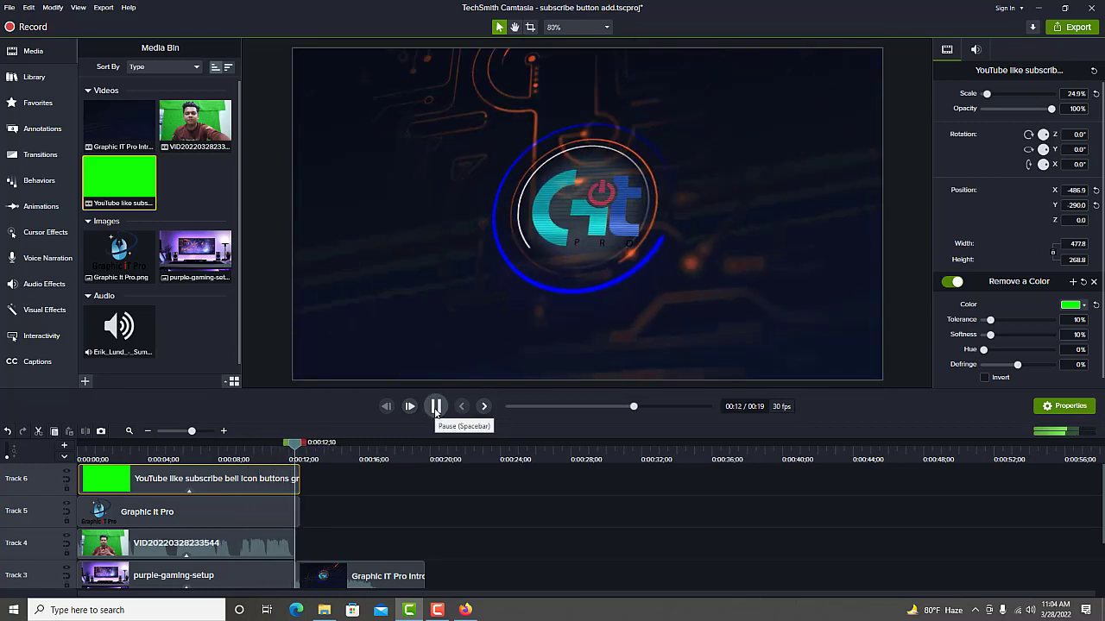
left_click(436, 407)
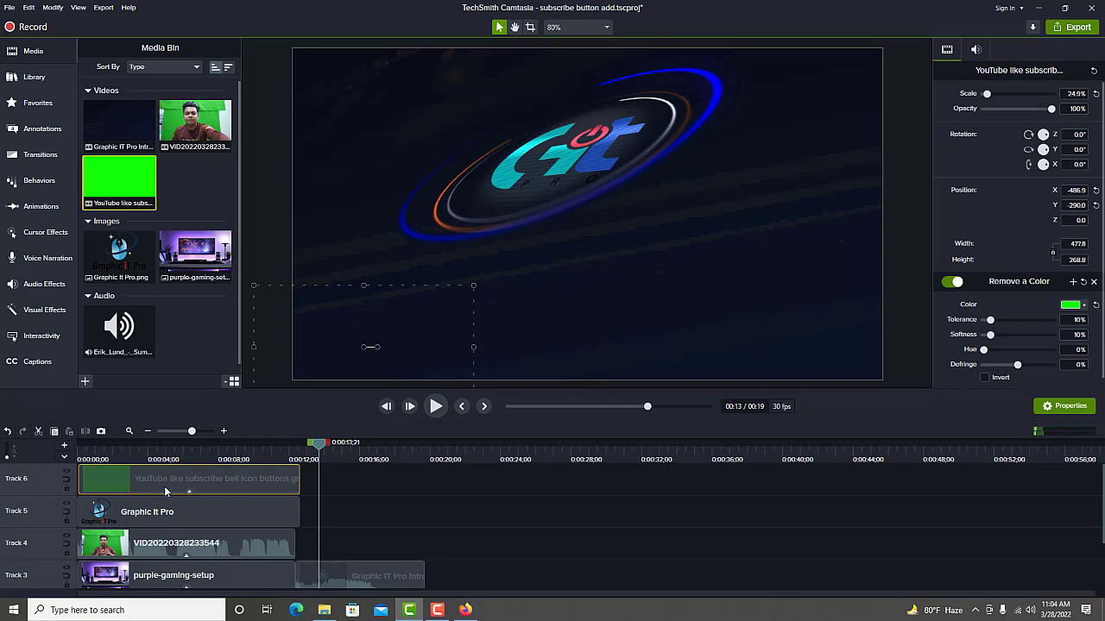
Undo the accidental intro logo nudge and snap the subscribe overlay flush to the video's left edge
left_click(121, 490)
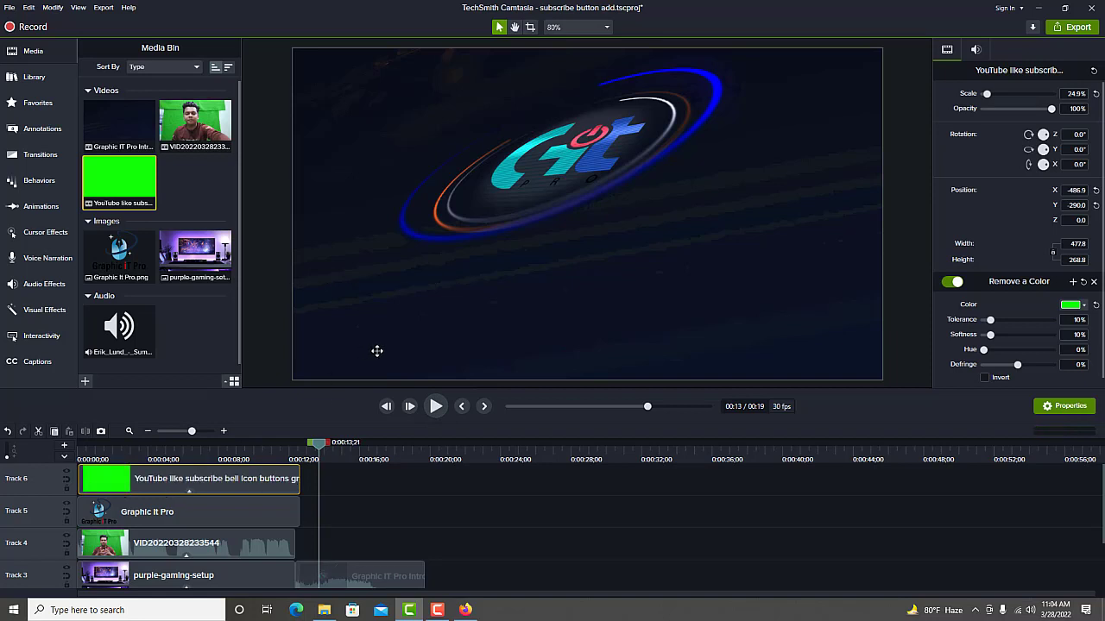
left_click(378, 350)
key("ctrl+z")
left_click(383, 348)
left_click(250, 345)
left_click_drag(289, 346, 333, 369)
Replay the preview from the start, skipping ahead to about 00:09 to watch the intro logo
left_click(435, 408)
left_click(437, 407)
left_click(437, 407)
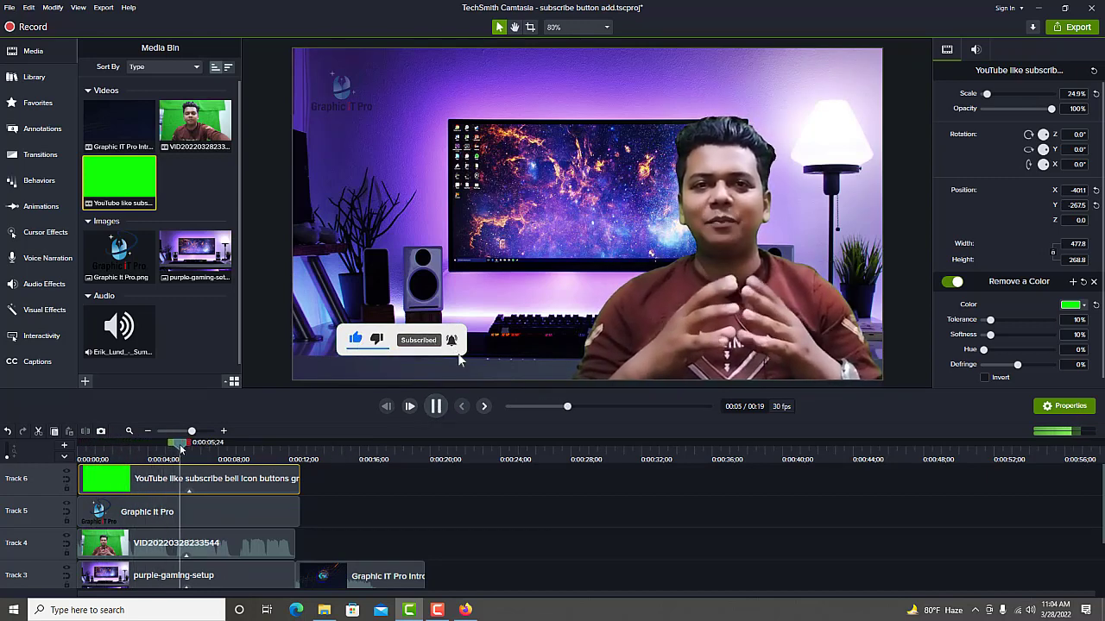
left_click_drag(172, 451, 233, 449)
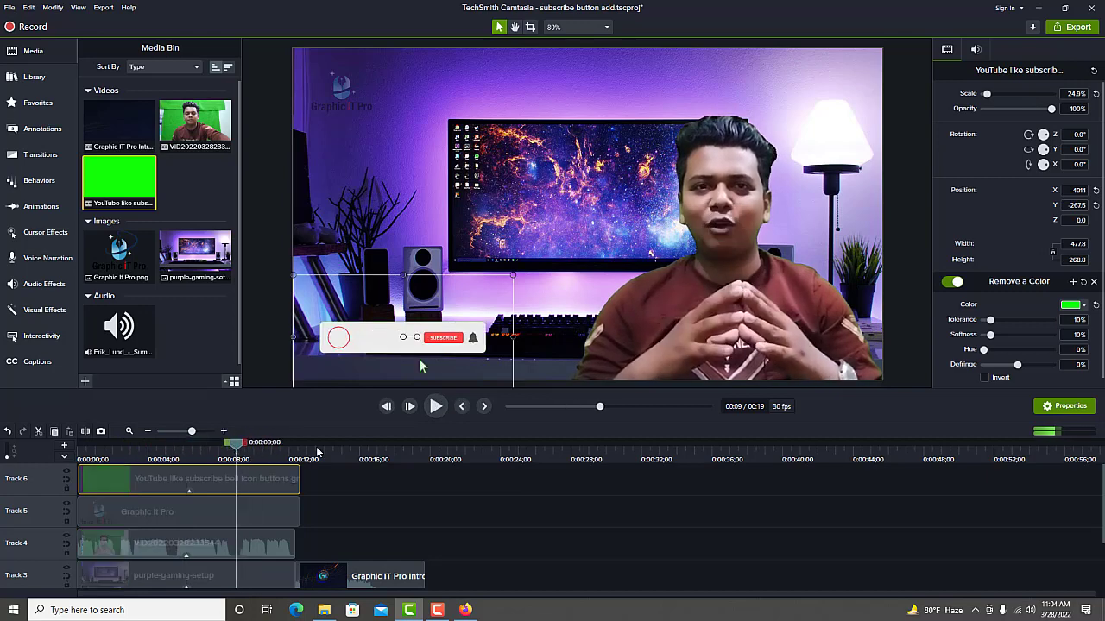
left_click(436, 406)
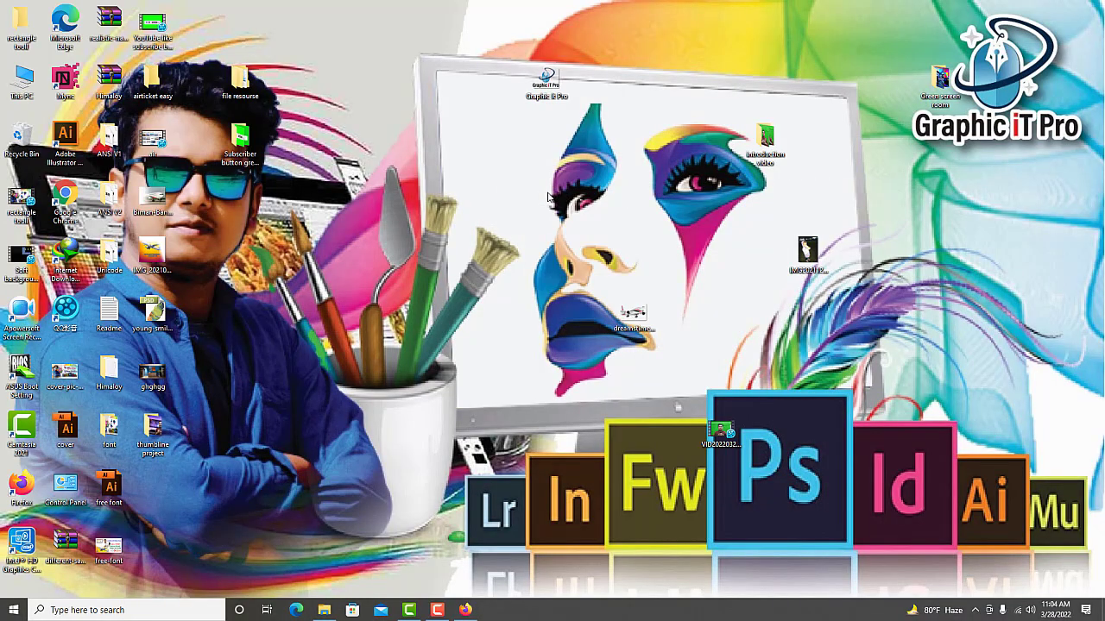
mouse_move(743, 434)
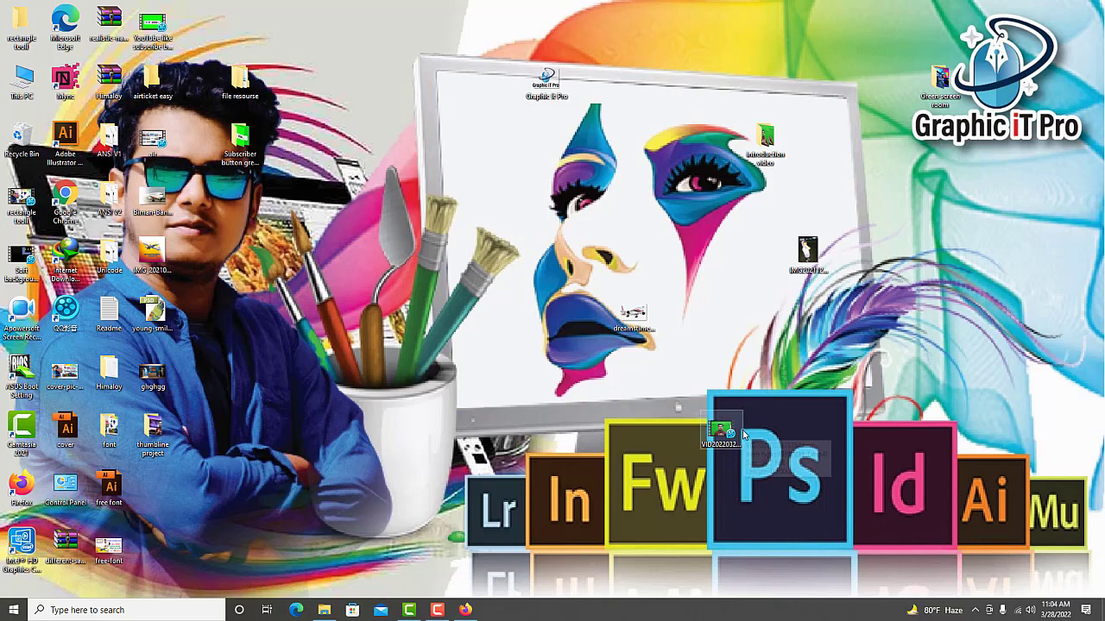